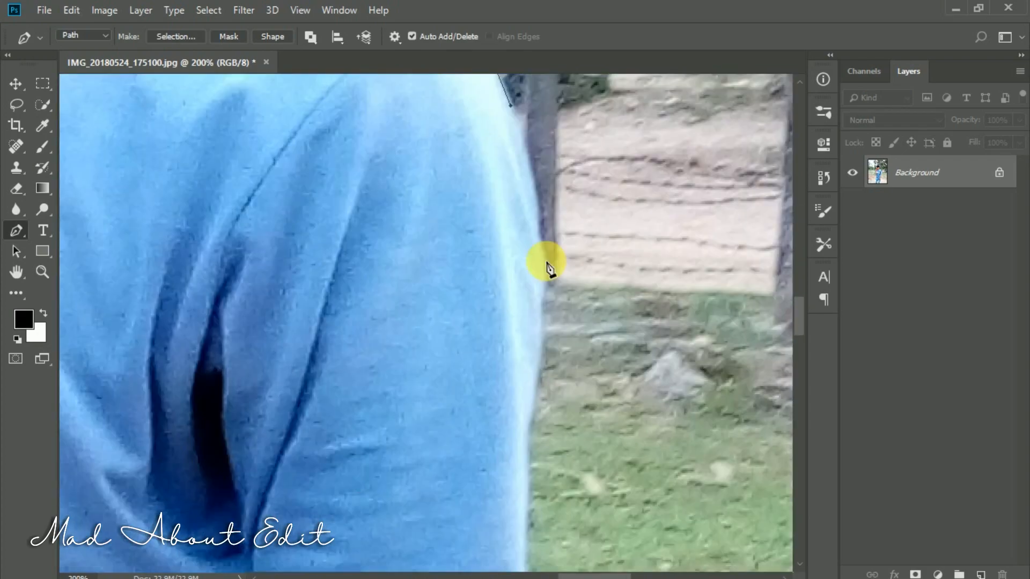
Step: Continue the Pen tool path around the man, tracing the edge of his sleeve, arm and jeans
{"action": "left_click", "coordinate": [515, 324]}
{"action": "mouse_move", "coordinate": [536, 429]}
{"action": "left_mouse_down"}
{"action": "mouse_move", "coordinate": [534, 161]}
{"action": "mouse_move", "coordinate": [546, 177]}
{"action": "left_mouse_up"}
{"action": "left_click", "coordinate": [510, 248]}
{"action": "left_click_drag", "start_coordinate": [505, 461], "coordinate": [543, 177]}
{"action": "left_click_drag", "start_coordinate": [522, 292], "coordinate": [496, 372]}
{"action": "left_click_drag", "start_coordinate": [451, 477], "coordinate": [488, 188]}
{"action": "left_click", "coordinate": [455, 230]}
{"action": "left_click_drag", "start_coordinate": [418, 437], "coordinate": [429, 233]}
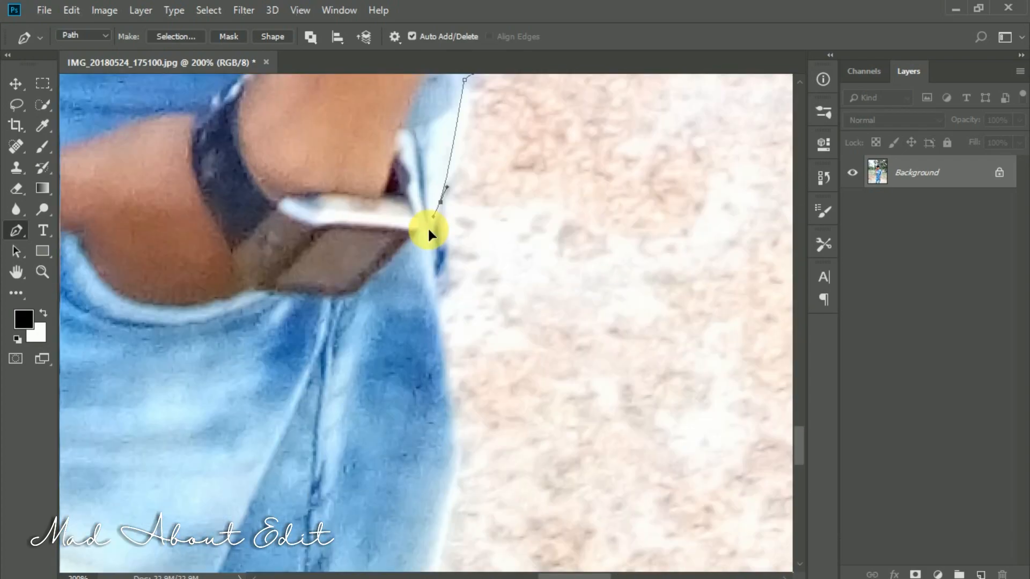
{"action": "left_click_drag", "start_coordinate": [451, 472], "coordinate": [452, 400]}
{"action": "left_click", "coordinate": [466, 380]}
{"action": "left_click_drag", "start_coordinate": [466, 472], "coordinate": [453, 406]}
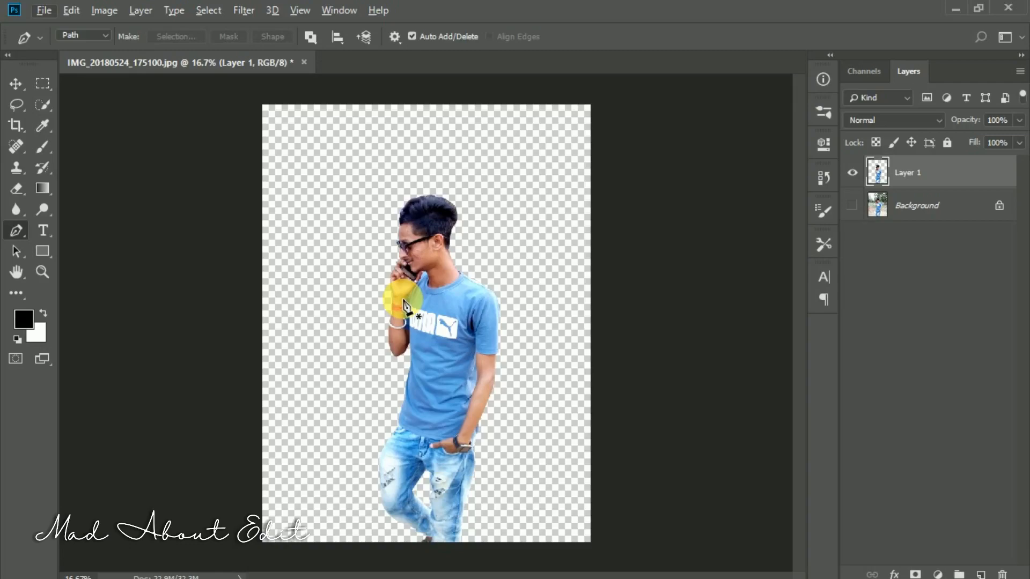
Step: Crop the canvas to a narrower width around the man, keeping the full height
{"action": "left_click", "coordinate": [15, 124]}
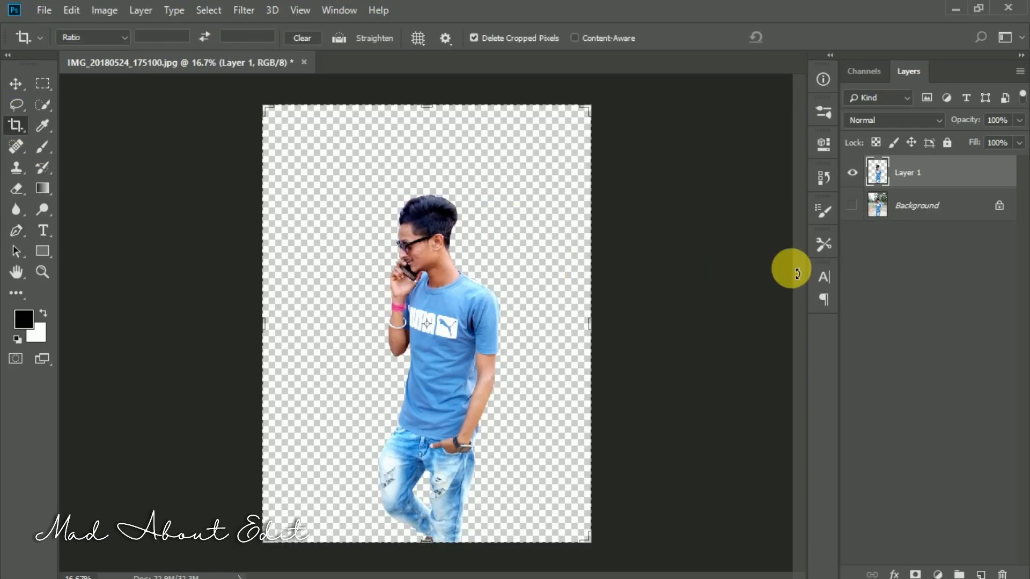
{"action": "left_click_drag", "start_coordinate": [590, 322], "coordinate": [568, 328]}
{"action": "key", "text": "Return"}
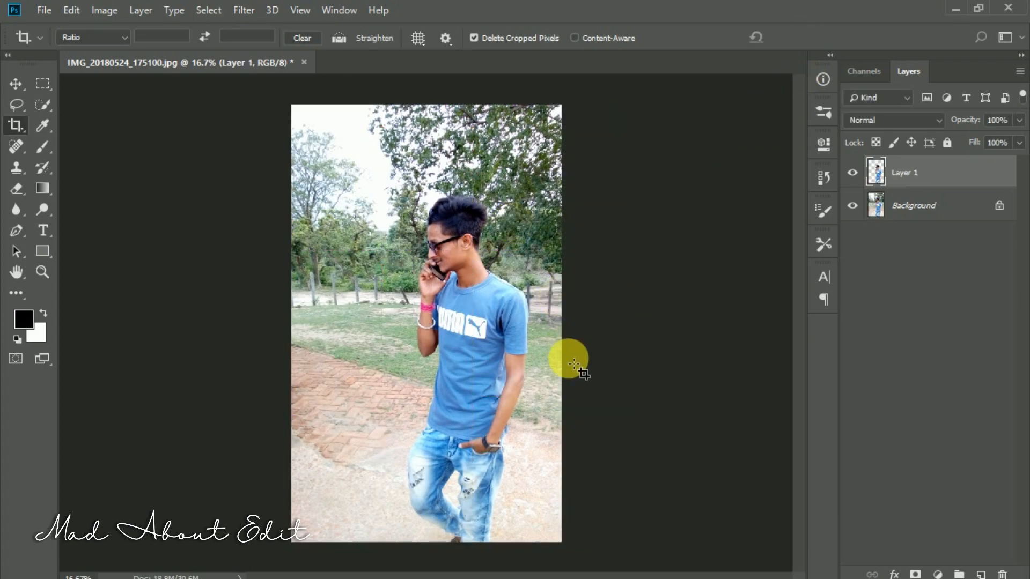
Step: Duplicate the Background layer and fill the man's silhouette selection on the copy with Content-Aware
{"action": "left_click", "coordinate": [897, 212]}
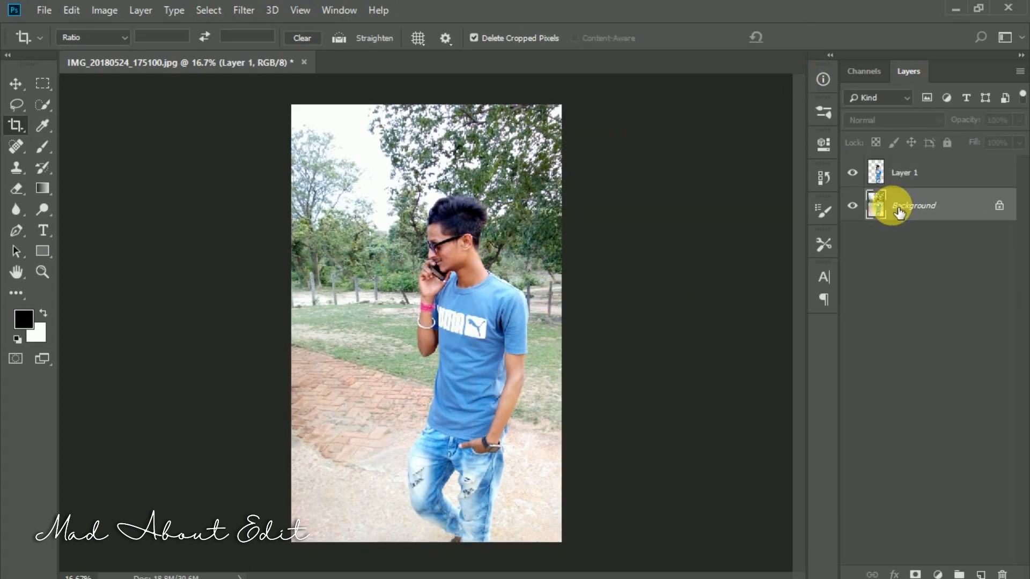
{"action": "key", "text": "ctrl+j"}
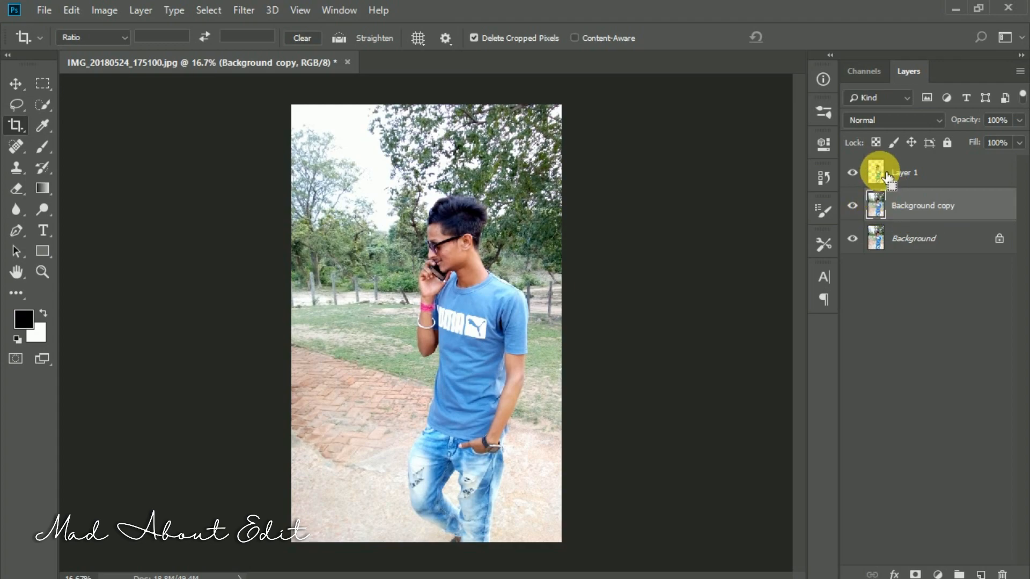
{"action": "key", "text": "shift+F5"}
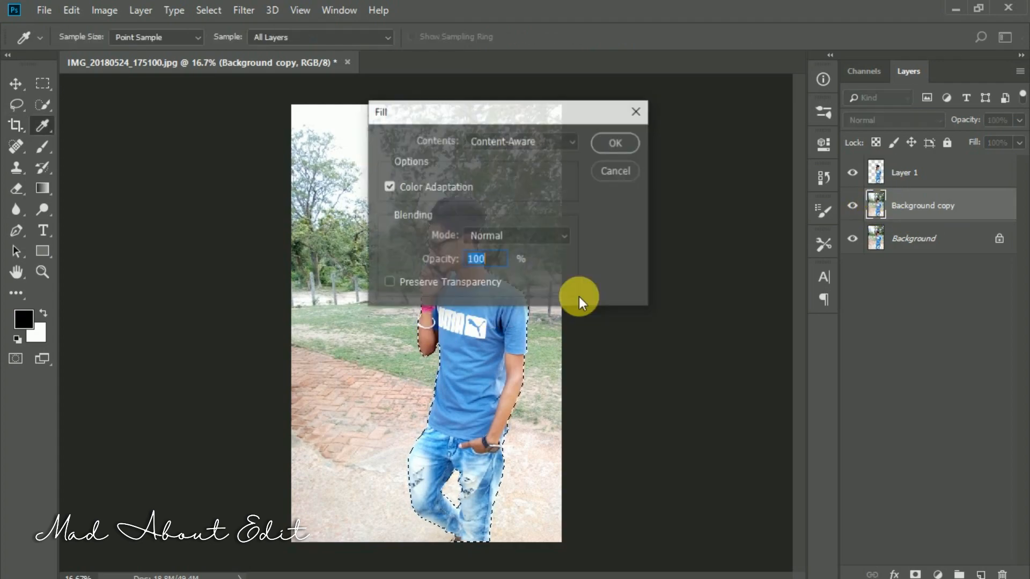
{"action": "left_click", "coordinate": [524, 142]}
{"action": "left_click", "coordinate": [536, 210]}
{"action": "key", "text": "c"}
{"action": "left_click", "coordinate": [601, 149]}
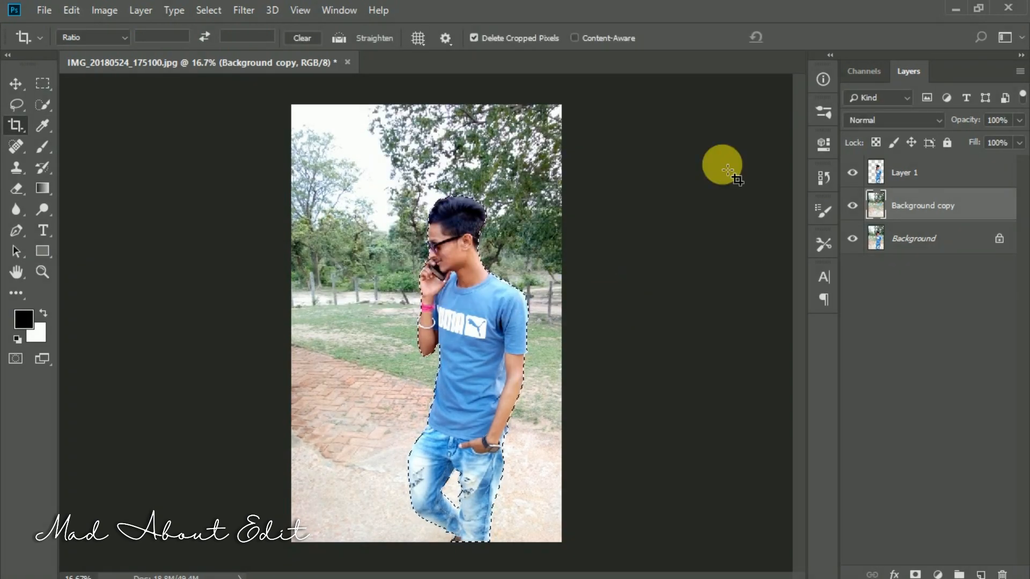
Step: Hide Layer 1 and clone away the leftover outline of the man on the grass, brick path and concrete ground
{"action": "left_click", "coordinate": [857, 173]}
{"action": "left_click", "coordinate": [23, 169]}
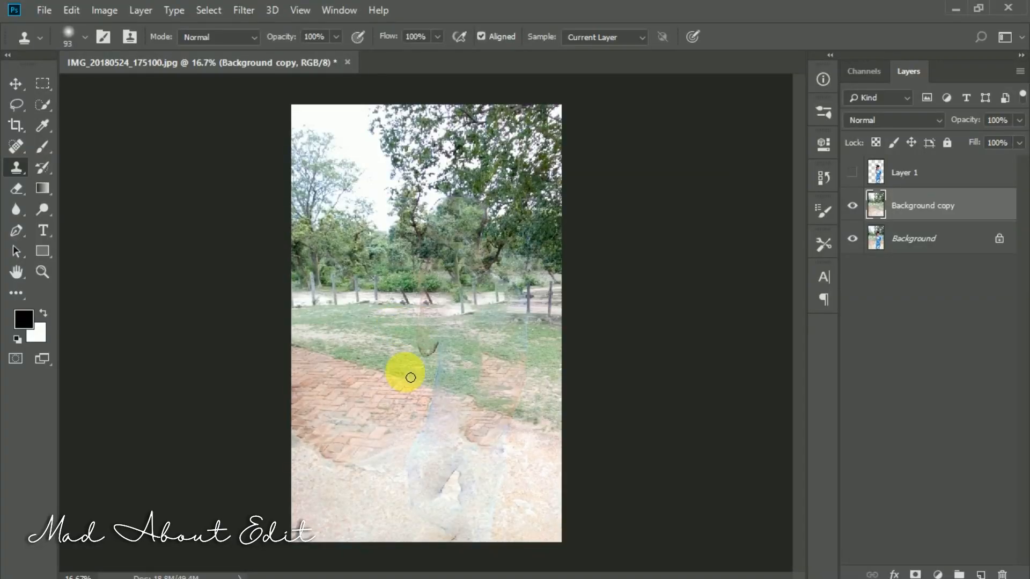
{"action": "scroll", "coordinate": [410, 377], "scroll_direction": "up", "scroll_amount": 4}
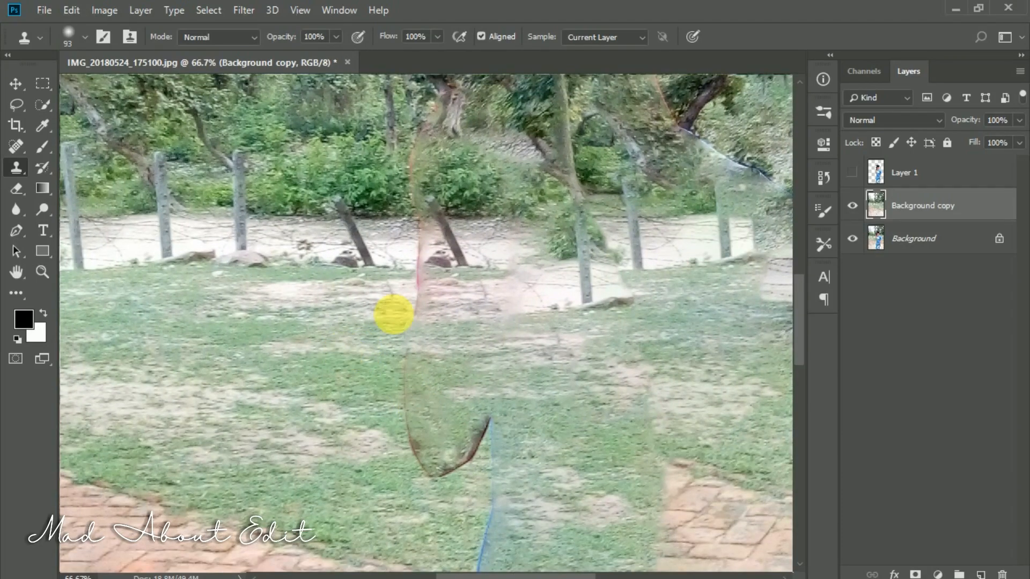
{"action": "scroll", "coordinate": [416, 369], "scroll_direction": "down", "scroll_amount": 3}
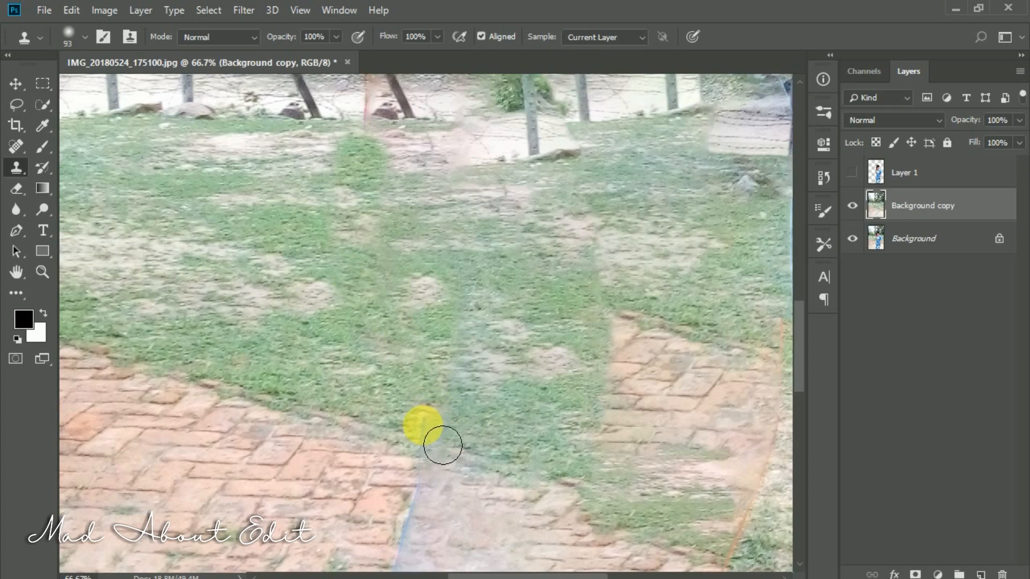
{"action": "scroll", "coordinate": [472, 287], "scroll_direction": "down", "scroll_amount": 3}
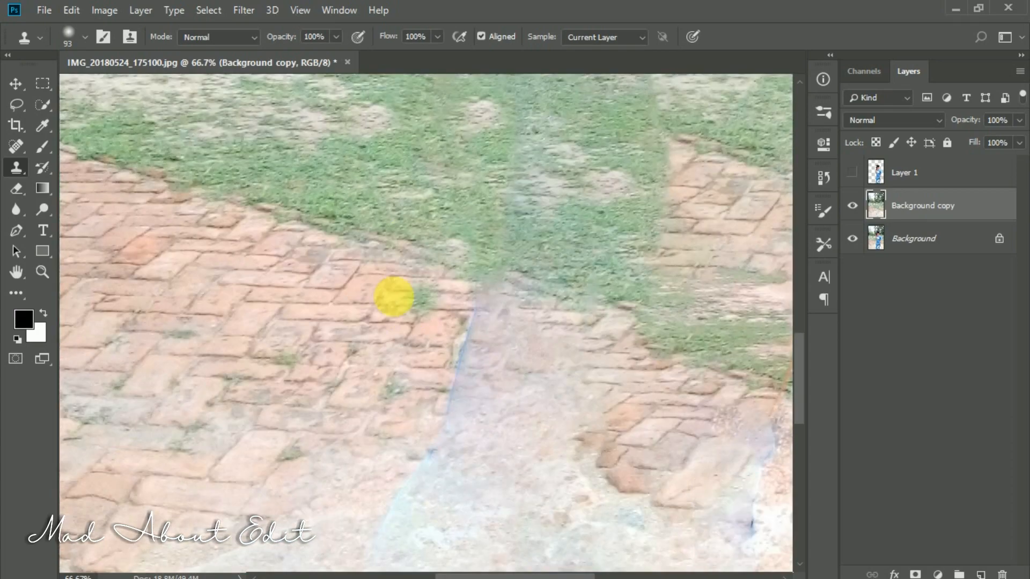
{"action": "left_click_drag", "start_coordinate": [396, 464], "coordinate": [522, 314]}
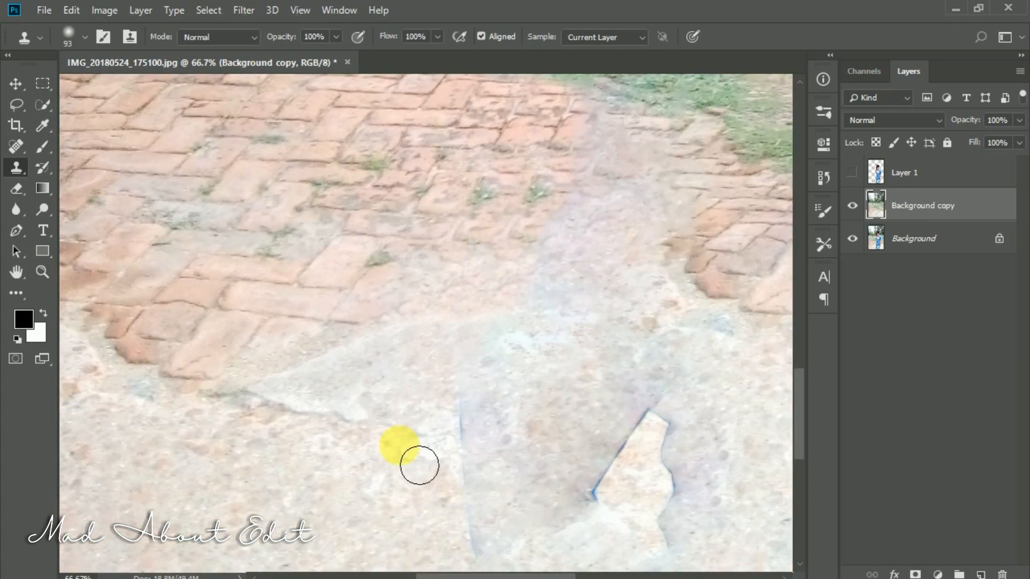
{"action": "left_click_drag", "start_coordinate": [466, 486], "coordinate": [445, 302]}
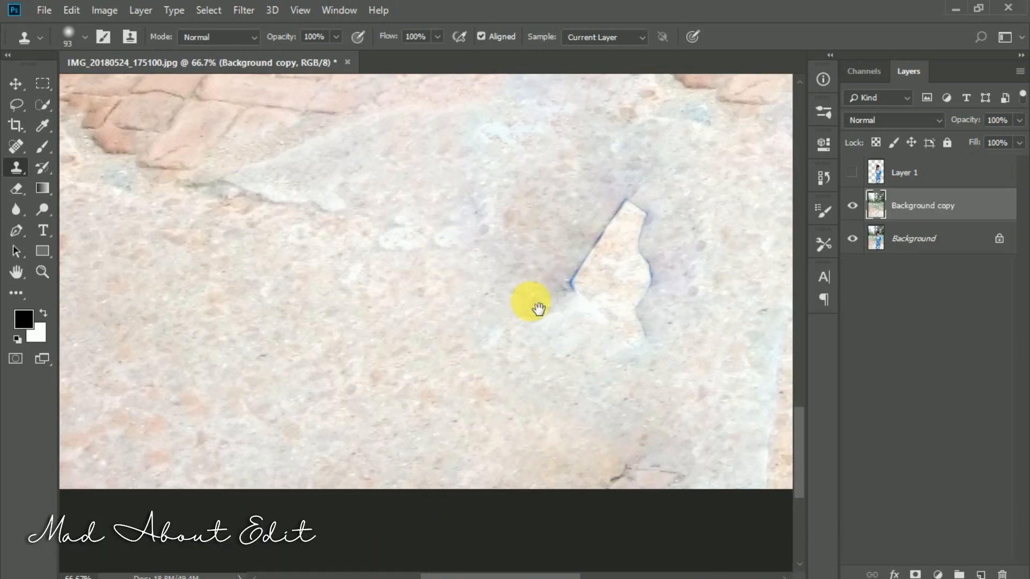
{"action": "left_click_drag", "start_coordinate": [538, 308], "coordinate": [495, 339]}
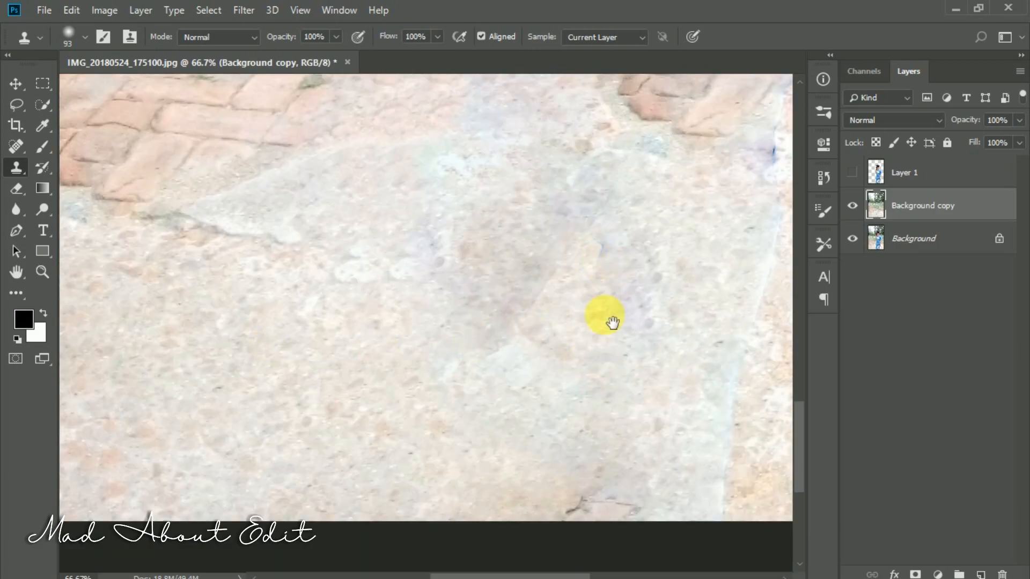
{"action": "left_click_drag", "start_coordinate": [612, 322], "coordinate": [564, 300]}
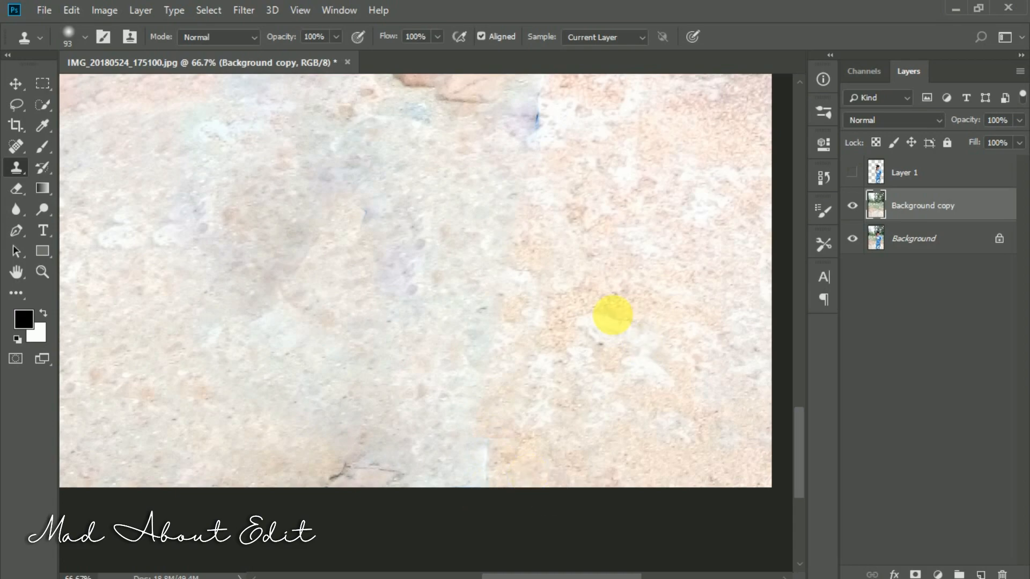
Step: Clone clean ground and grass over the coloured edge and misplaced bricks near the photo's right side
{"action": "left_click_drag", "start_coordinate": [616, 221], "coordinate": [556, 436]}
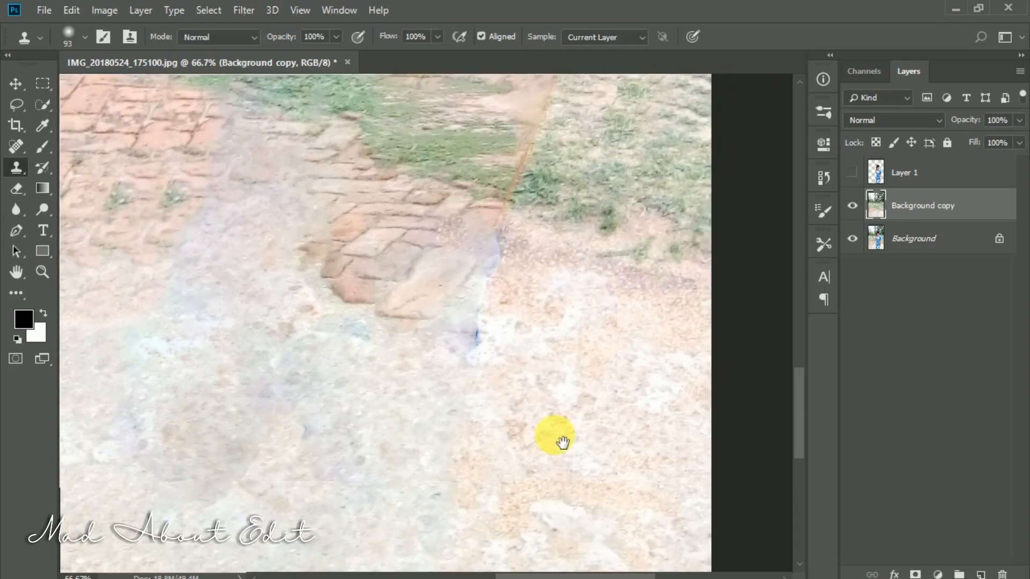
{"action": "left_click", "coordinate": [572, 367], "text": "alt"}
{"action": "left_click_drag", "start_coordinate": [490, 345], "coordinate": [493, 237]}
{"action": "left_click_drag", "start_coordinate": [538, 181], "coordinate": [495, 307]}
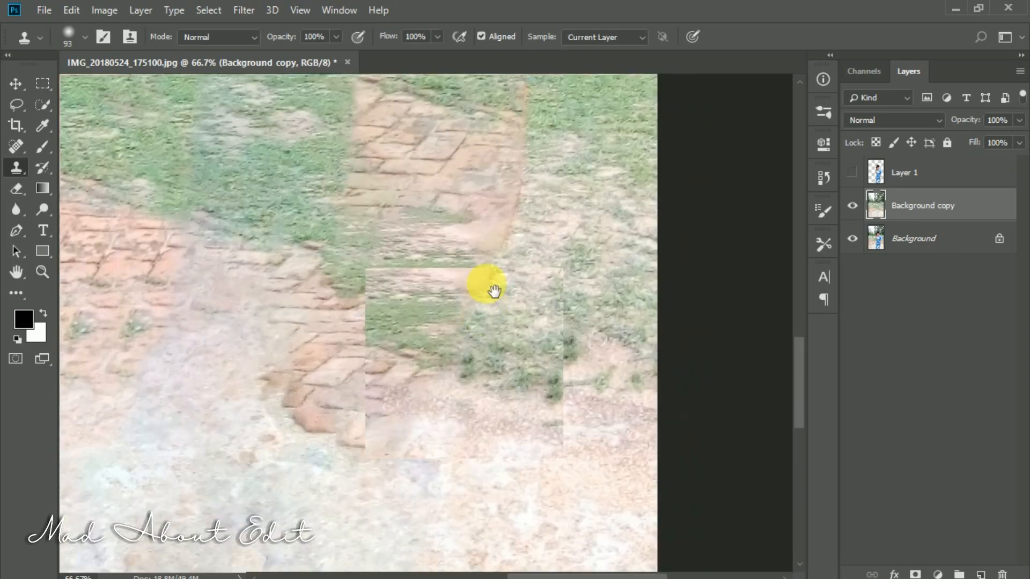
{"action": "left_click_drag", "start_coordinate": [499, 262], "coordinate": [477, 343]}
{"action": "left_click_drag", "start_coordinate": [501, 166], "coordinate": [464, 370]}
{"action": "mouse_move", "coordinate": [501, 180]}
{"action": "left_mouse_down"}
{"action": "mouse_move", "coordinate": [502, 194]}
{"action": "mouse_move", "coordinate": [489, 163]}
{"action": "left_mouse_up"}
{"action": "left_click_drag", "start_coordinate": [485, 135], "coordinate": [474, 281]}
Step: Clone over the remaining silhouette traces around the fence, trees and sky with the Clone Stamp
{"action": "left_click_drag", "start_coordinate": [338, 168], "coordinate": [430, 213]}
{"action": "left_click_drag", "start_coordinate": [396, 145], "coordinate": [490, 315]}
{"action": "left_click", "coordinate": [394, 216], "text": "alt"}
{"action": "left_click_drag", "start_coordinate": [371, 230], "coordinate": [416, 309]}
{"action": "key", "text": "ctrl+minus"}
{"action": "key", "text": "ctrl+minus"}
{"action": "key", "text": "ctrl+plus"}
{"action": "key", "text": "ctrl+plus"}
{"action": "left_click_drag", "start_coordinate": [391, 357], "coordinate": [421, 505]}
{"action": "left_click", "coordinate": [488, 171], "text": "alt"}
{"action": "mouse_move", "coordinate": [370, 168]}
{"action": "left_mouse_down"}
{"action": "mouse_move", "coordinate": [479, 271]}
{"action": "mouse_move", "coordinate": [403, 385]}
{"action": "mouse_move", "coordinate": [381, 332]}
{"action": "left_mouse_up"}
{"action": "left_click", "coordinate": [227, 181], "text": "alt"}
{"action": "left_click_drag", "start_coordinate": [252, 187], "coordinate": [298, 163]}
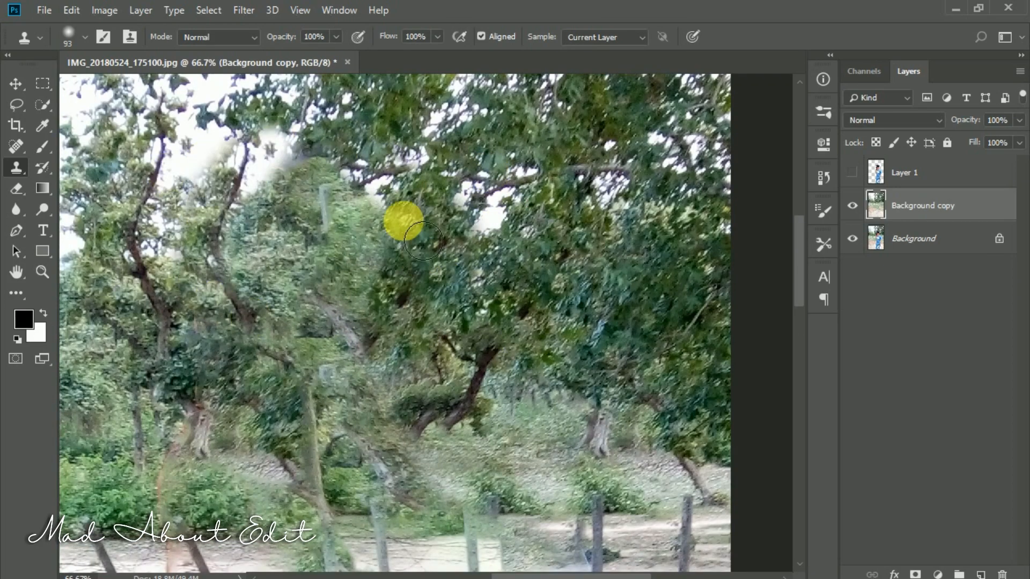
Step: Make the cut-out of the man on Layer 1 visible again over the retouched background
{"action": "key", "text": "ctrl+minus"}
{"action": "key", "text": "ctrl+minus"}
{"action": "key", "text": "ctrl+minus"}
{"action": "key", "text": "ctrl+minus"}
{"action": "left_click", "coordinate": [852, 173]}
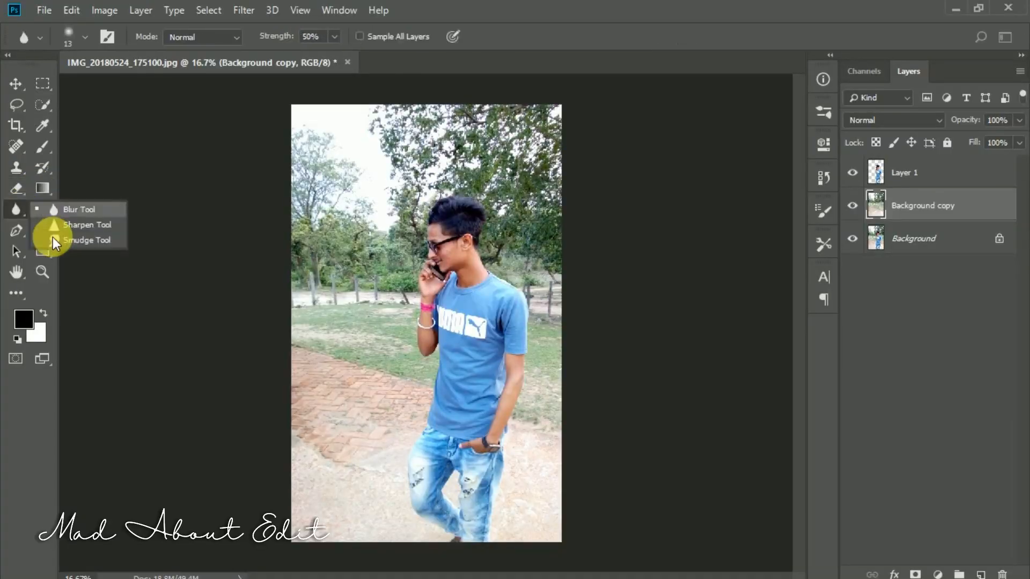
Step: Set up the Smudge tool with the Skin smooth smudge brush 1 preset and 23% strength
{"action": "left_click", "coordinate": [52, 237]}
{"action": "left_click", "coordinate": [85, 36]}
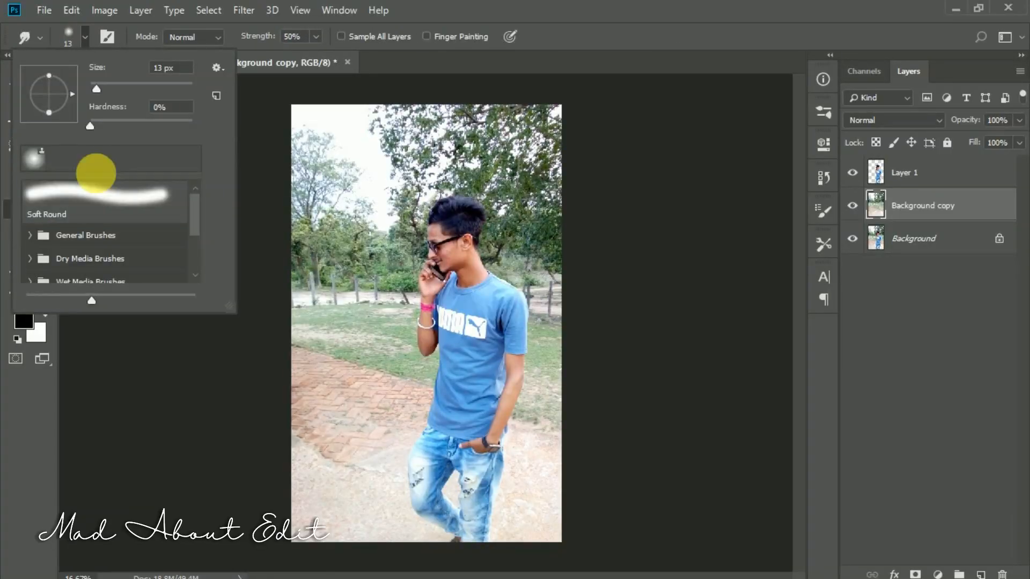
{"action": "left_click", "coordinate": [29, 352]}
{"action": "left_click", "coordinate": [85, 397]}
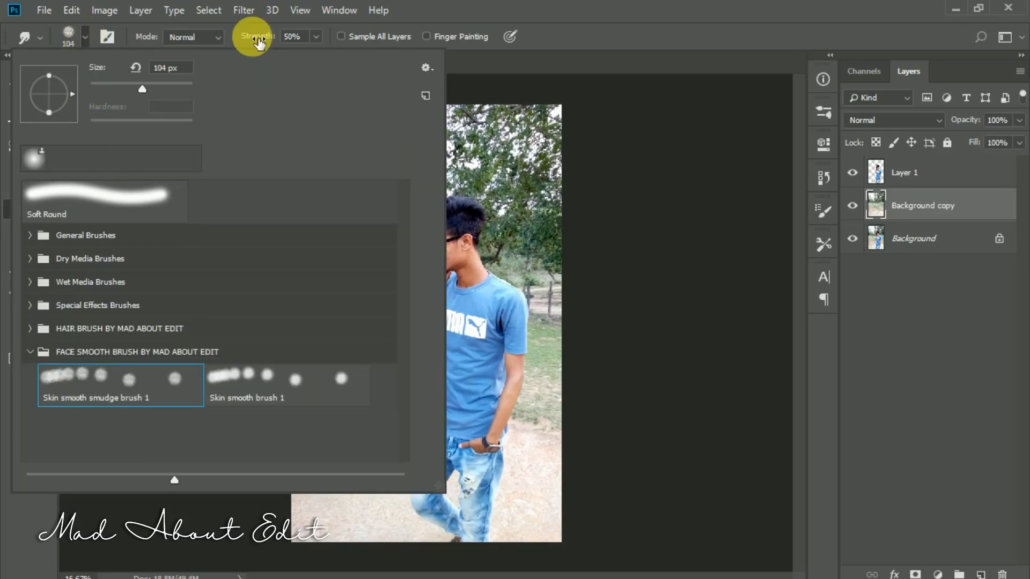
{"action": "left_click_drag", "start_coordinate": [260, 43], "coordinate": [243, 49]}
Step: Smooth the skin on the man's cheek on Layer 1, using a smudge brush size of 70
{"action": "left_click", "coordinate": [902, 181]}
{"action": "scroll", "coordinate": [474, 273], "scroll_direction": "up", "scroll_amount": 10}
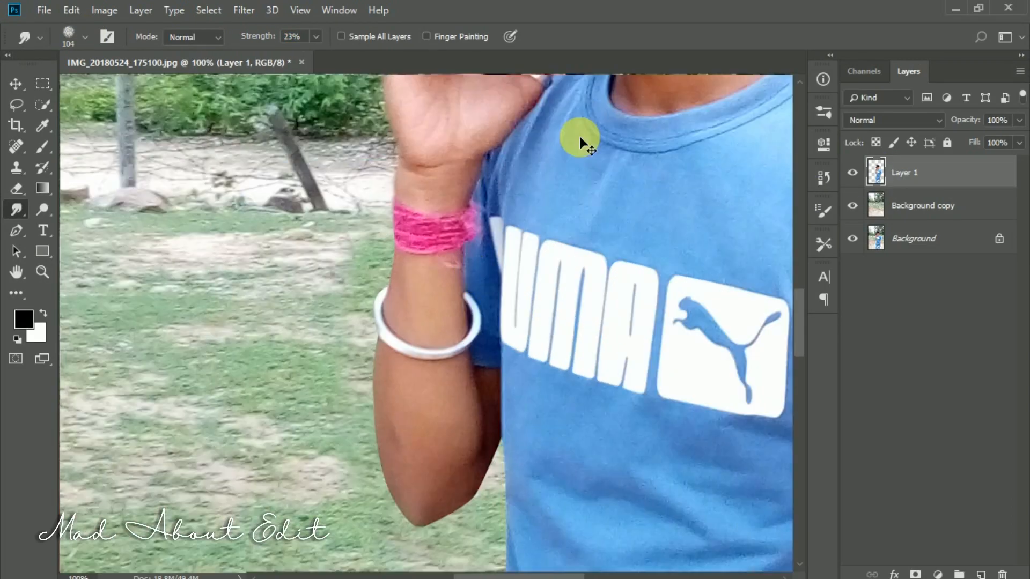
{"action": "scroll", "coordinate": [432, 328], "scroll_direction": "down", "scroll_amount": 1}
{"action": "key", "text": "bracketleft"}
{"action": "key", "text": "bracketleft"}
{"action": "key", "text": "bracketleft"}
{"action": "key", "text": "bracketleft"}
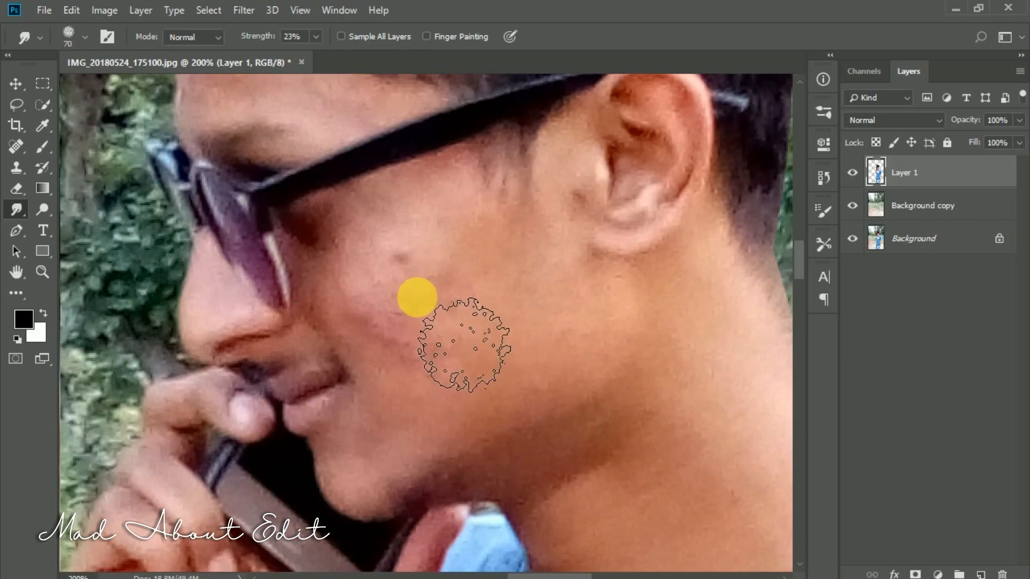
{"action": "scroll", "coordinate": [423, 271], "scroll_direction": "up", "scroll_amount": 1}
{"action": "mouse_move", "coordinate": [389, 244]}
{"action": "left_mouse_down"}
{"action": "mouse_move", "coordinate": [358, 232]}
{"action": "mouse_move", "coordinate": [445, 178]}
{"action": "mouse_move", "coordinate": [455, 282]}
{"action": "mouse_move", "coordinate": [403, 431]}
{"action": "mouse_move", "coordinate": [342, 322]}
{"action": "mouse_move", "coordinate": [508, 167]}
{"action": "mouse_move", "coordinate": [585, 375]}
{"action": "mouse_move", "coordinate": [537, 442]}
{"action": "left_mouse_up"}
{"action": "mouse_move", "coordinate": [499, 350]}
{"action": "left_mouse_down"}
{"action": "mouse_move", "coordinate": [519, 283]}
{"action": "mouse_move", "coordinate": [467, 303]}
{"action": "mouse_move", "coordinate": [347, 397]}
{"action": "mouse_move", "coordinate": [575, 287]}
{"action": "mouse_move", "coordinate": [669, 347]}
{"action": "mouse_move", "coordinate": [524, 290]}
{"action": "mouse_move", "coordinate": [312, 357]}
{"action": "mouse_move", "coordinate": [469, 420]}
{"action": "mouse_move", "coordinate": [524, 308]}
{"action": "mouse_move", "coordinate": [475, 279]}
{"action": "left_mouse_up"}
Step: Smooth the skin across the man's cheek, jaw and neck with a smaller smudge brush
{"action": "key", "text": "bracketleft"}
{"action": "key", "text": "bracketleft"}
{"action": "key", "text": "bracketleft"}
{"action": "left_click_drag", "start_coordinate": [607, 216], "coordinate": [490, 372]}
{"action": "left_click_drag", "start_coordinate": [597, 247], "coordinate": [731, 359]}
{"action": "mouse_move", "coordinate": [574, 282]}
{"action": "left_mouse_down"}
{"action": "mouse_move", "coordinate": [517, 431]}
{"action": "mouse_move", "coordinate": [588, 467]}
{"action": "left_mouse_up"}
{"action": "left_click_drag", "start_coordinate": [673, 412], "coordinate": [541, 270]}
{"action": "mouse_move", "coordinate": [715, 467]}
{"action": "left_mouse_down"}
{"action": "mouse_move", "coordinate": [412, 421]}
{"action": "mouse_move", "coordinate": [357, 359]}
{"action": "left_mouse_up"}
{"action": "left_click_drag", "start_coordinate": [390, 435], "coordinate": [443, 256]}
{"action": "mouse_move", "coordinate": [297, 348]}
{"action": "left_mouse_down"}
{"action": "mouse_move", "coordinate": [481, 466]}
{"action": "mouse_move", "coordinate": [675, 279]}
{"action": "mouse_move", "coordinate": [324, 262]}
{"action": "mouse_move", "coordinate": [474, 388]}
{"action": "mouse_move", "coordinate": [414, 242]}
{"action": "mouse_move", "coordinate": [589, 337]}
{"action": "mouse_move", "coordinate": [411, 297]}
{"action": "left_mouse_up"}
Step: Smooth the skin around the ear, temple, nose and mouth, reducing the smudge brush size from 40 to 25
{"action": "key", "text": "["}
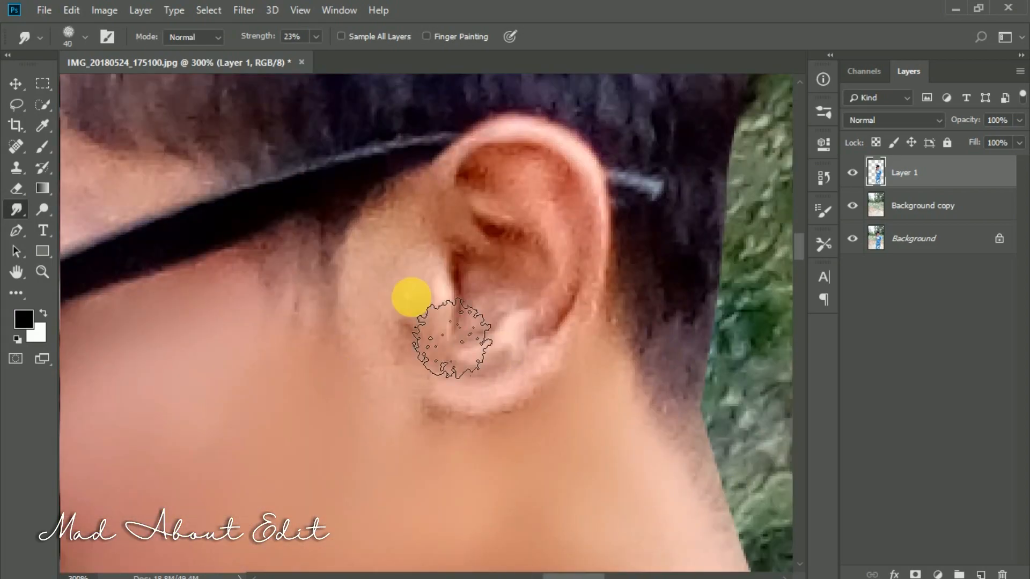
{"action": "mouse_move", "coordinate": [408, 343]}
{"action": "left_mouse_down"}
{"action": "mouse_move", "coordinate": [483, 418]}
{"action": "mouse_move", "coordinate": [594, 271]}
{"action": "mouse_move", "coordinate": [535, 294]}
{"action": "mouse_move", "coordinate": [526, 174]}
{"action": "mouse_move", "coordinate": [502, 358]}
{"action": "mouse_move", "coordinate": [698, 394]}
{"action": "left_mouse_up"}
{"action": "mouse_move", "coordinate": [315, 246]}
{"action": "left_mouse_down"}
{"action": "mouse_move", "coordinate": [292, 297]}
{"action": "mouse_move", "coordinate": [261, 226]}
{"action": "left_mouse_up"}
{"action": "left_click_drag", "start_coordinate": [182, 152], "coordinate": [282, 274]}
{"action": "mouse_move", "coordinate": [235, 395]}
{"action": "left_mouse_down"}
{"action": "mouse_move", "coordinate": [333, 184]}
{"action": "mouse_move", "coordinate": [387, 200]}
{"action": "left_mouse_up"}
{"action": "left_click_drag", "start_coordinate": [257, 217], "coordinate": [356, 212]}
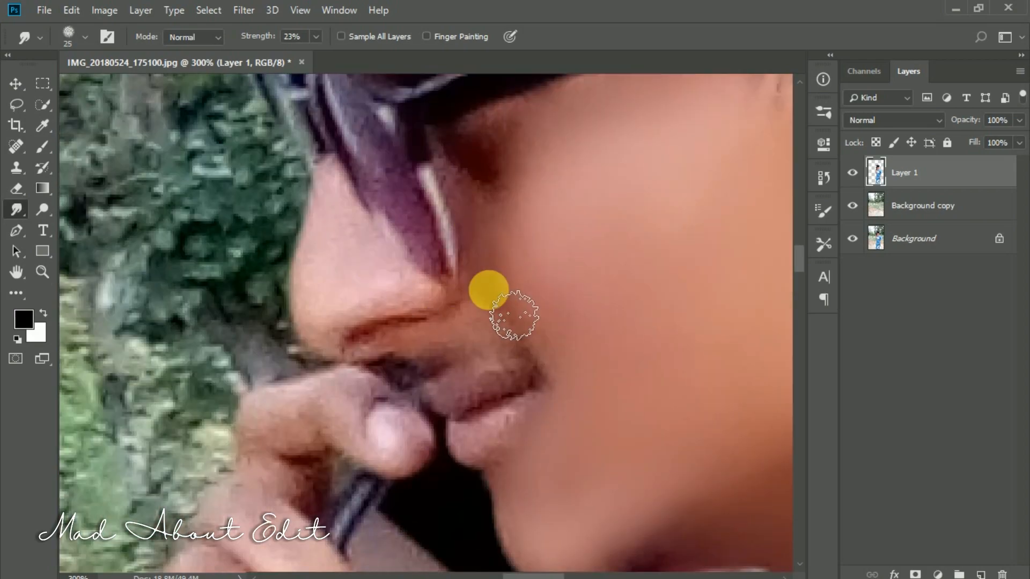
{"action": "mouse_move", "coordinate": [505, 288]}
{"action": "left_mouse_down"}
{"action": "mouse_move", "coordinate": [497, 134]}
{"action": "mouse_move", "coordinate": [487, 244]}
{"action": "left_mouse_up"}
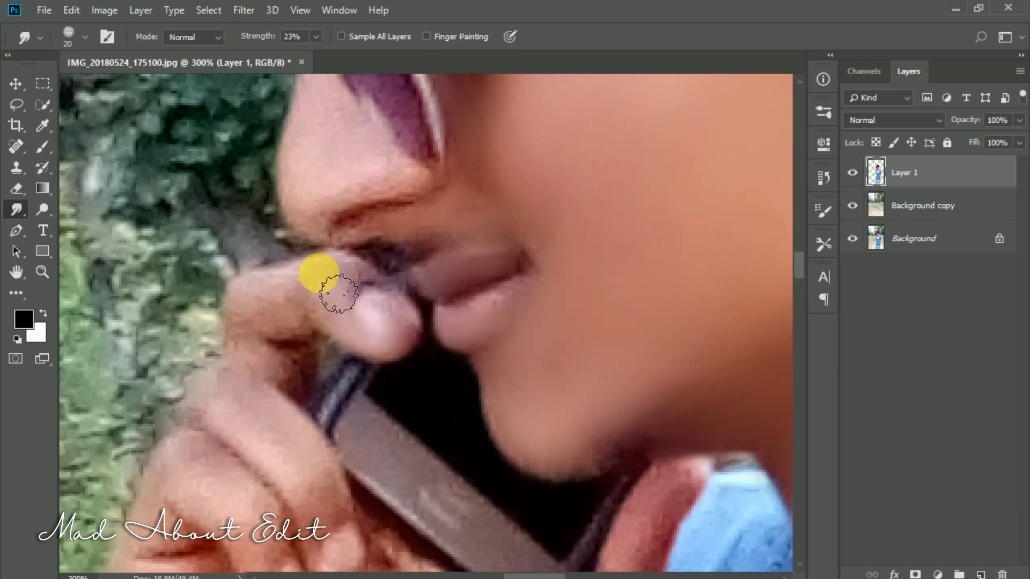
Step: Smooth the nose, fingers and palm of the hand holding the phone, using smudge brush sizes from 20 to 30
{"action": "left_click_drag", "start_coordinate": [311, 407], "coordinate": [349, 264]}
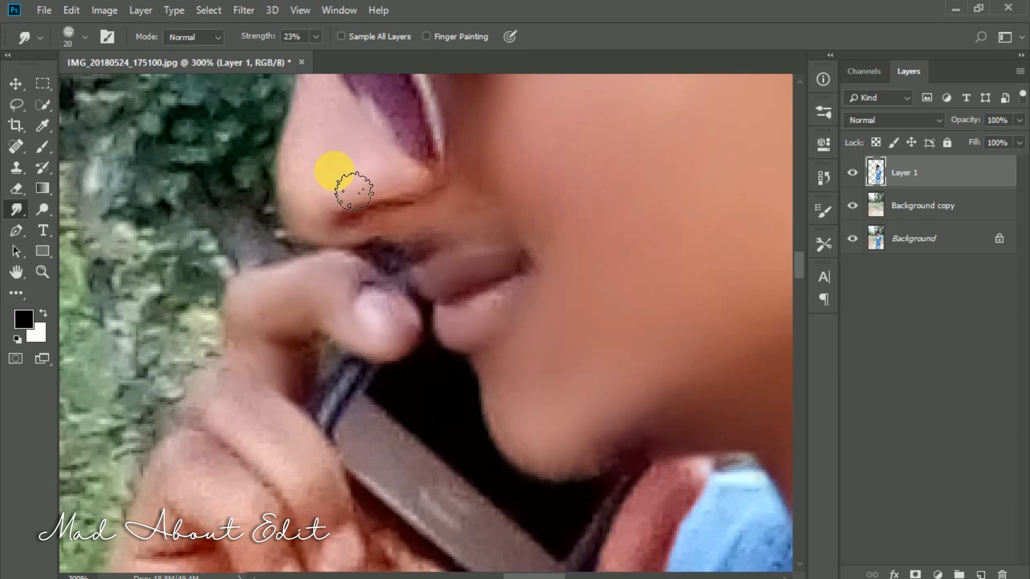
{"action": "left_click_drag", "start_coordinate": [408, 239], "coordinate": [414, 243]}
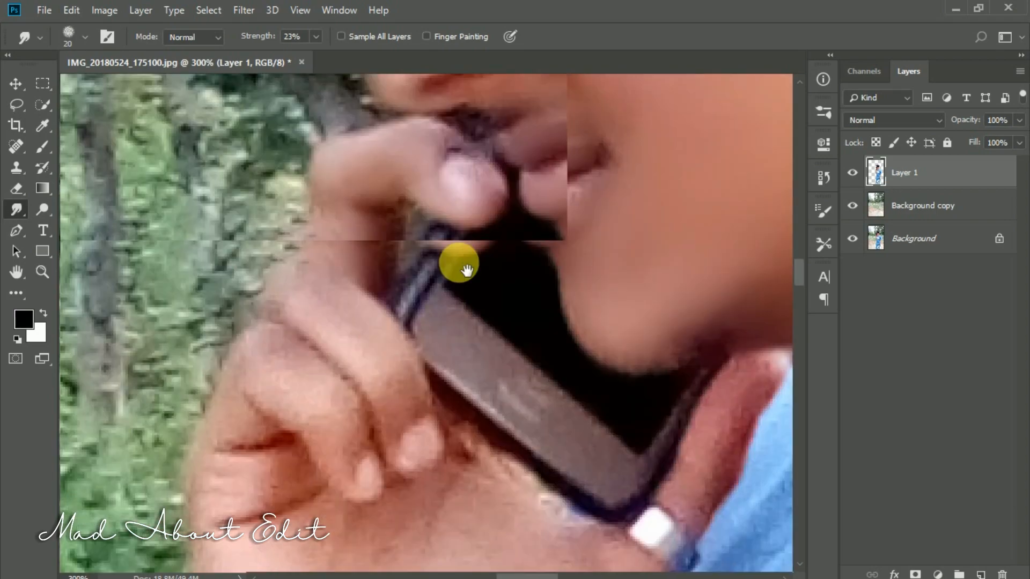
{"action": "left_click_drag", "start_coordinate": [332, 268], "coordinate": [358, 294]}
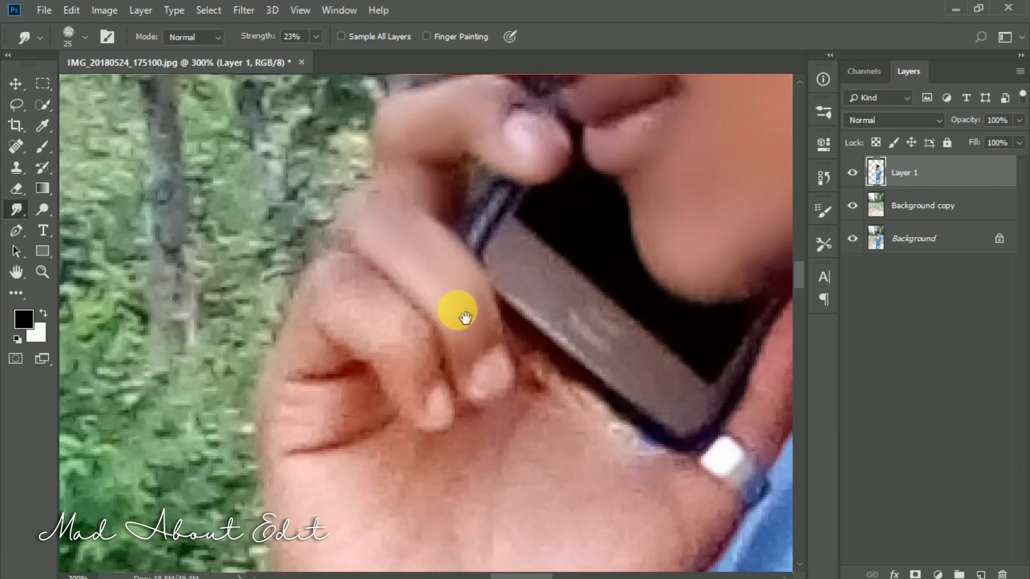
{"action": "mouse_move", "coordinate": [466, 318]}
{"action": "left_mouse_down"}
{"action": "mouse_move", "coordinate": [380, 346]}
{"action": "mouse_move", "coordinate": [430, 408]}
{"action": "mouse_move", "coordinate": [400, 337]}
{"action": "mouse_move", "coordinate": [326, 364]}
{"action": "left_mouse_up"}
{"action": "left_click_drag", "start_coordinate": [320, 440], "coordinate": [370, 432]}
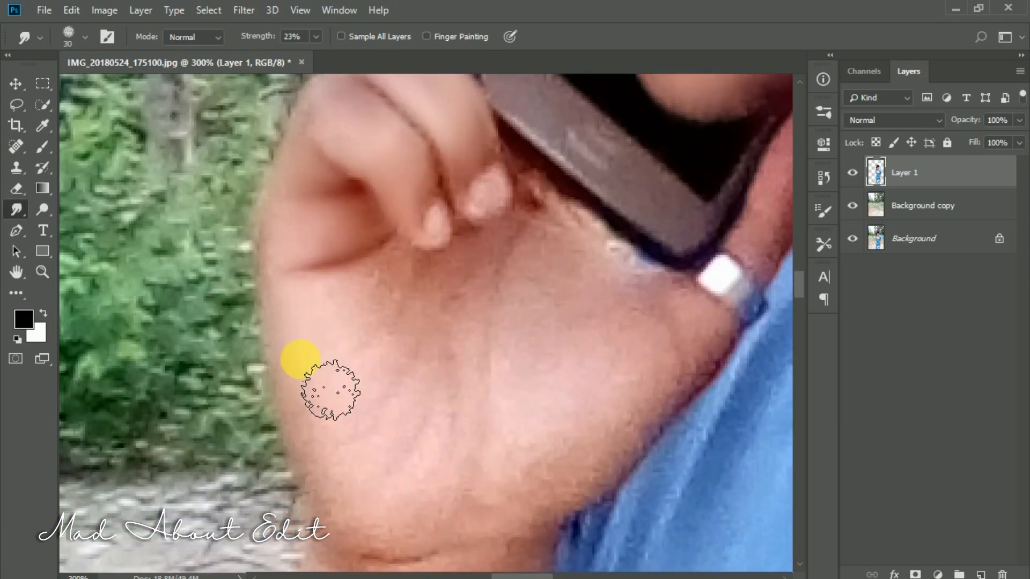
{"action": "mouse_move", "coordinate": [329, 389]}
{"action": "left_mouse_down"}
{"action": "mouse_move", "coordinate": [407, 301]}
{"action": "mouse_move", "coordinate": [584, 270]}
{"action": "left_mouse_up"}
{"action": "mouse_move", "coordinate": [638, 480]}
{"action": "left_mouse_down"}
{"action": "mouse_move", "coordinate": [651, 391]}
{"action": "mouse_move", "coordinate": [409, 310]}
{"action": "mouse_move", "coordinate": [433, 524]}
{"action": "mouse_move", "coordinate": [526, 380]}
{"action": "mouse_move", "coordinate": [552, 452]}
{"action": "left_mouse_up"}
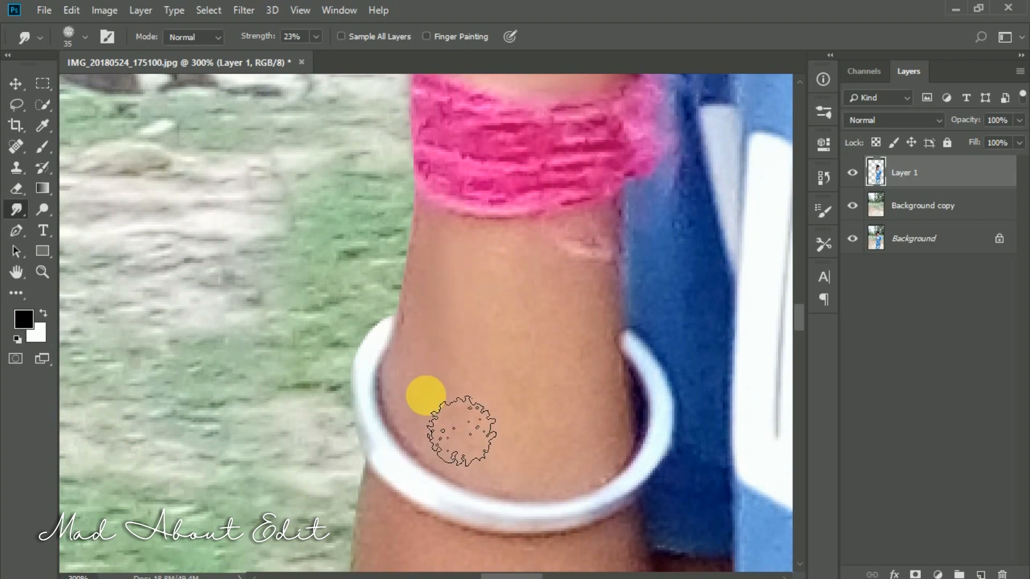
Step: Smooth the skin of the raised forearm around the white bangle and down to the elbow, using smudge brush sizes 35 and 40
{"action": "mouse_move", "coordinate": [460, 432]}
{"action": "left_mouse_down"}
{"action": "mouse_move", "coordinate": [620, 483]}
{"action": "mouse_move", "coordinate": [526, 339]}
{"action": "mouse_move", "coordinate": [552, 315]}
{"action": "mouse_move", "coordinate": [520, 294]}
{"action": "left_mouse_up"}
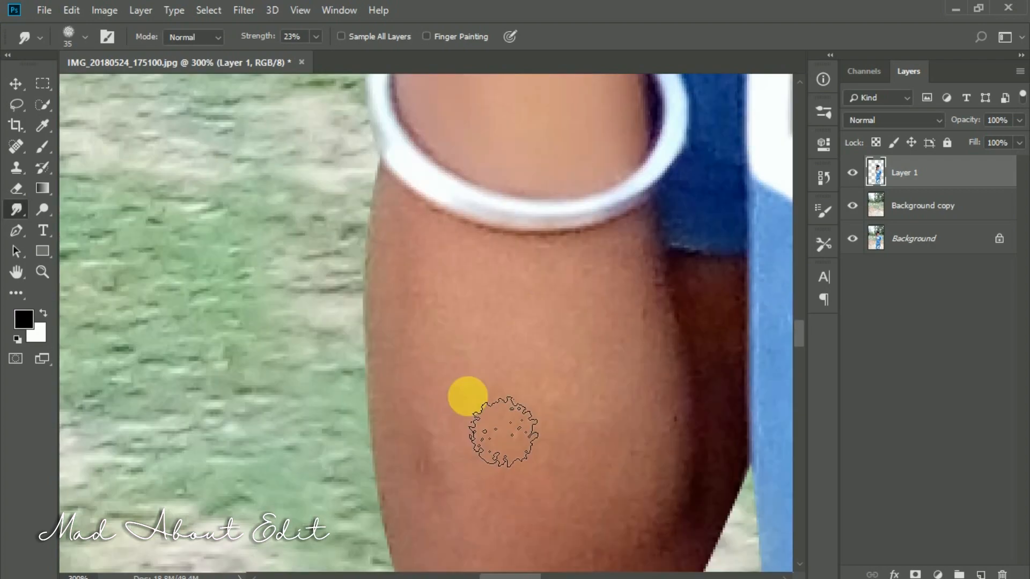
{"action": "left_click_drag", "start_coordinate": [504, 430], "coordinate": [442, 468]}
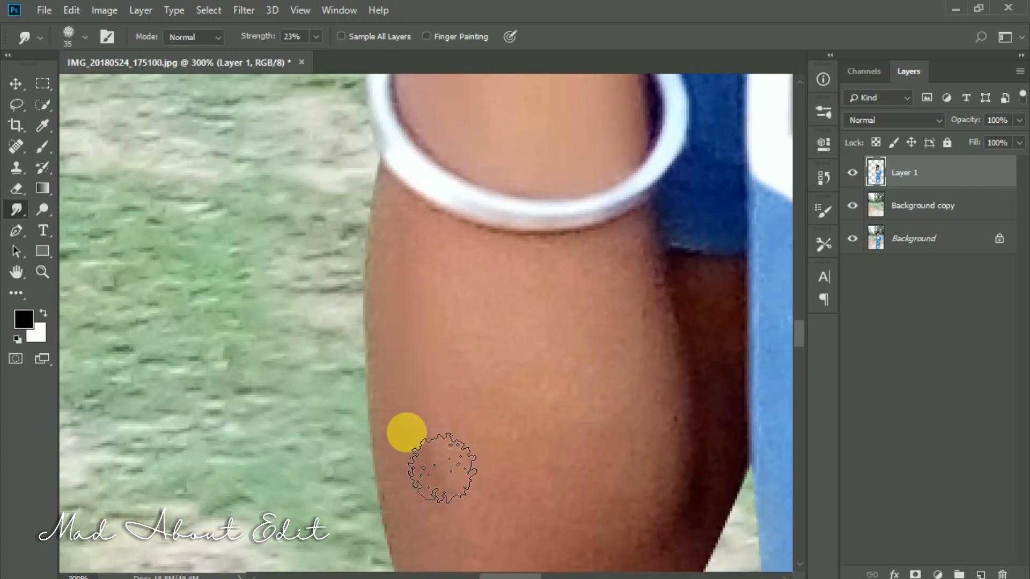
{"action": "mouse_move", "coordinate": [630, 303]}
{"action": "left_mouse_down"}
{"action": "mouse_move", "coordinate": [676, 518]}
{"action": "mouse_move", "coordinate": [534, 357]}
{"action": "left_mouse_up"}
{"action": "left_click_drag", "start_coordinate": [518, 400], "coordinate": [494, 524]}
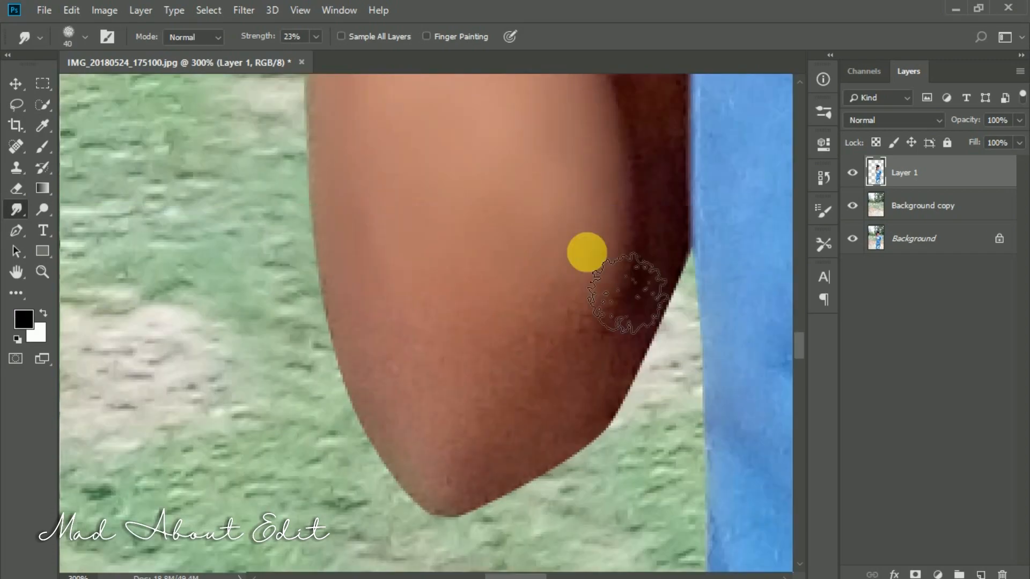
{"action": "mouse_move", "coordinate": [625, 291]}
{"action": "left_mouse_down"}
{"action": "mouse_move", "coordinate": [552, 489]}
{"action": "mouse_move", "coordinate": [403, 333]}
{"action": "mouse_move", "coordinate": [564, 356]}
{"action": "mouse_move", "coordinate": [518, 465]}
{"action": "left_mouse_up"}
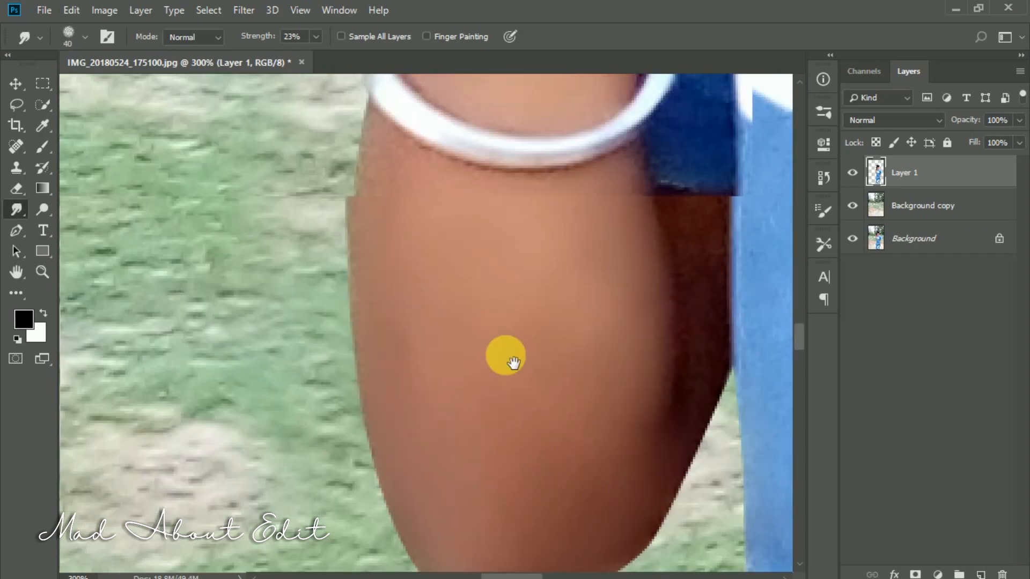
{"action": "left_click_drag", "start_coordinate": [534, 382], "coordinate": [416, 268]}
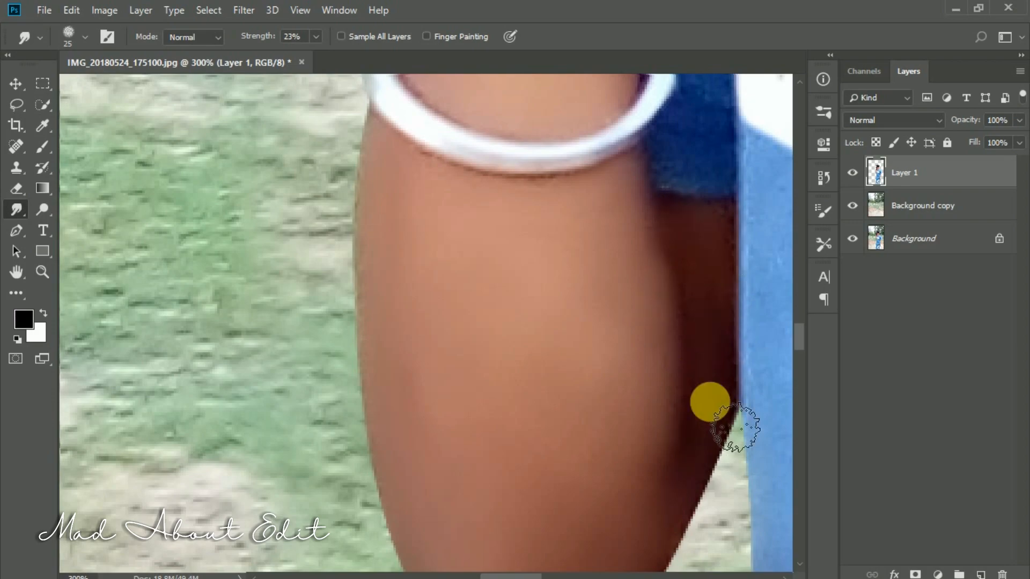
Step: Smooth the skin of the lowered arm, wrist and the hand in the jeans pocket with a larger smudge brush, up to size 45
{"action": "key", "text": "ctrl+minus"}
{"action": "key", "text": "ctrl+minus"}
{"action": "key", "text": "ctrl+minus"}
{"action": "left_click_drag", "start_coordinate": [768, 403], "coordinate": [399, 283]}
{"action": "key", "text": "ctrl+plus"}
{"action": "key", "text": "ctrl+plus"}
{"action": "key", "text": "ctrl+plus"}
{"action": "key", "text": "bracketright"}
{"action": "key", "text": "bracketright"}
{"action": "key", "text": "bracketright"}
{"action": "mouse_move", "coordinate": [355, 176]}
{"action": "left_mouse_down"}
{"action": "mouse_move", "coordinate": [349, 278]}
{"action": "mouse_move", "coordinate": [506, 179]}
{"action": "mouse_move", "coordinate": [635, 200]}
{"action": "mouse_move", "coordinate": [567, 374]}
{"action": "mouse_move", "coordinate": [375, 379]}
{"action": "mouse_move", "coordinate": [437, 471]}
{"action": "mouse_move", "coordinate": [478, 315]}
{"action": "mouse_move", "coordinate": [490, 197]}
{"action": "left_mouse_up"}
{"action": "key", "text": "bracketright"}
{"action": "left_click_drag", "start_coordinate": [512, 288], "coordinate": [510, 21]}
{"action": "mouse_move", "coordinate": [574, 458]}
{"action": "left_mouse_down"}
{"action": "mouse_move", "coordinate": [584, 306]}
{"action": "mouse_move", "coordinate": [347, 430]}
{"action": "mouse_move", "coordinate": [518, 142]}
{"action": "left_mouse_up"}
{"action": "mouse_move", "coordinate": [375, 469]}
{"action": "left_mouse_down"}
{"action": "mouse_move", "coordinate": [441, 396]}
{"action": "mouse_move", "coordinate": [593, 501]}
{"action": "mouse_move", "coordinate": [476, 298]}
{"action": "left_mouse_up"}
{"action": "left_click_drag", "start_coordinate": [565, 349], "coordinate": [578, 264]}
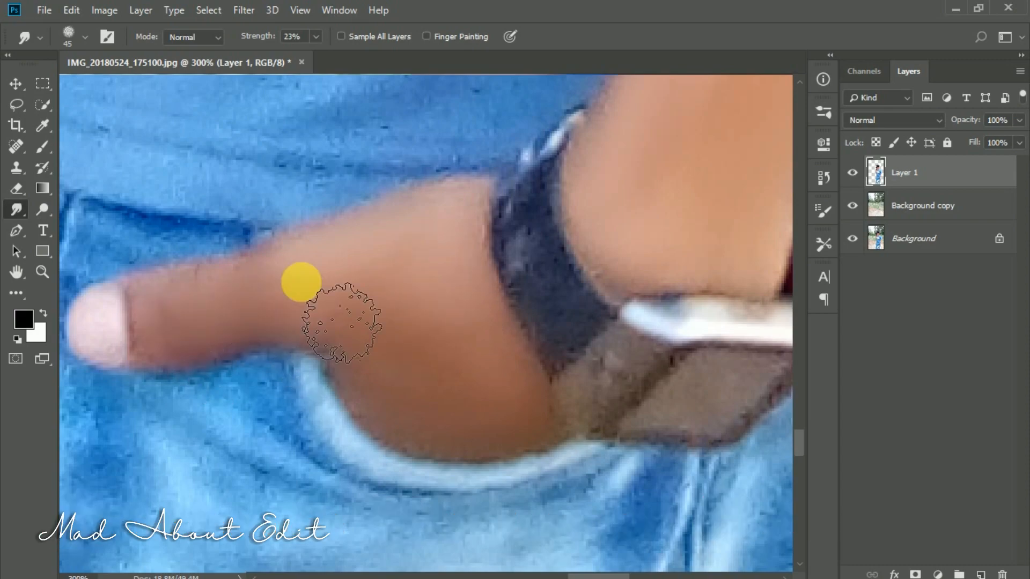
Step: Switch the Smudge tool to a scattered-dot brush tip and set its strength to 69%
{"action": "key", "text": "ctrl+minus"}
{"action": "key", "text": "ctrl+minus"}
{"action": "key", "text": "ctrl+minus"}
{"action": "key", "text": "ctrl+minus"}
{"action": "key", "text": "ctrl+minus"}
{"action": "key", "text": "ctrl+minus"}
{"action": "key", "text": "ctrl+minus"}
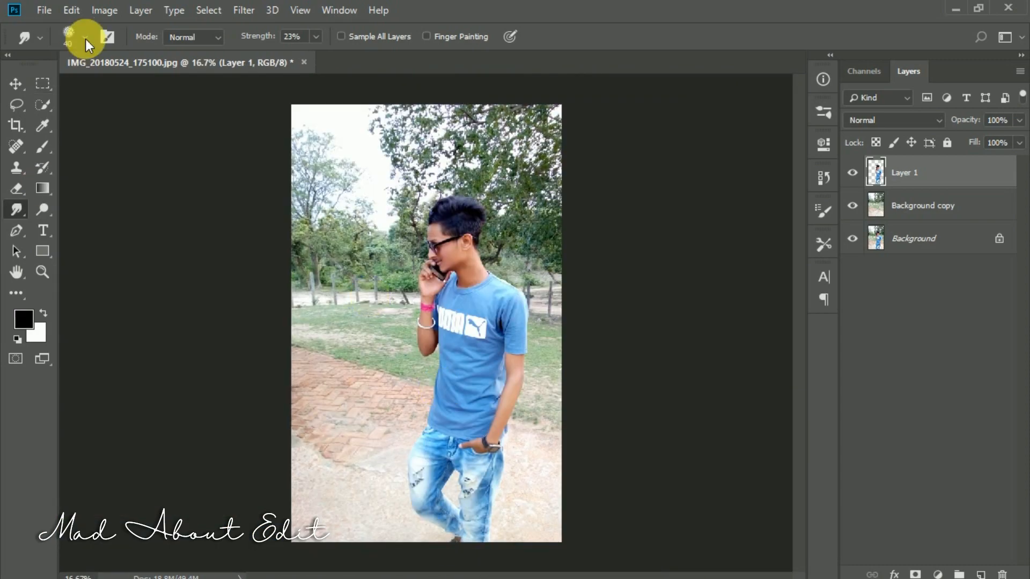
{"action": "left_click", "coordinate": [70, 34]}
{"action": "left_click", "coordinate": [23, 333]}
{"action": "double_click", "coordinate": [246, 409]}
{"action": "left_click_drag", "start_coordinate": [260, 41], "coordinate": [294, 48]}
Step: Smudge the hair on the top and front of the head into soft strands extending past its edge, using brush size 50
{"action": "key", "text": "ctrl+plus"}
{"action": "key", "text": "ctrl+plus"}
{"action": "key", "text": "ctrl+plus"}
{"action": "key", "text": "ctrl+plus"}
{"action": "left_click_drag", "start_coordinate": [574, 176], "coordinate": [500, 427]}
{"action": "key", "text": "ctrl+plus"}
{"action": "key", "text": "ctrl+plus"}
{"action": "mouse_move", "coordinate": [451, 309]}
{"action": "left_mouse_down"}
{"action": "mouse_move", "coordinate": [263, 373]}
{"action": "mouse_move", "coordinate": [129, 398]}
{"action": "left_mouse_up"}
{"action": "key", "text": "bracketleft"}
{"action": "key", "text": "bracketleft"}
{"action": "key", "text": "bracketleft"}
{"action": "key", "text": "bracketleft"}
{"action": "mouse_move", "coordinate": [496, 408]}
{"action": "left_mouse_down"}
{"action": "mouse_move", "coordinate": [484, 268]}
{"action": "mouse_move", "coordinate": [365, 187]}
{"action": "left_mouse_up"}
{"action": "left_click_drag", "start_coordinate": [343, 322], "coordinate": [283, 183]}
{"action": "mouse_move", "coordinate": [397, 311]}
{"action": "left_mouse_down"}
{"action": "mouse_move", "coordinate": [370, 171]}
{"action": "mouse_move", "coordinate": [270, 170]}
{"action": "left_mouse_up"}
{"action": "left_click_drag", "start_coordinate": [267, 217], "coordinate": [452, 243]}
{"action": "left_click_drag", "start_coordinate": [466, 322], "coordinate": [413, 193]}
{"action": "left_click_drag", "start_coordinate": [444, 349], "coordinate": [246, 256]}
{"action": "left_click_drag", "start_coordinate": [376, 322], "coordinate": [231, 231]}
{"action": "mouse_move", "coordinate": [384, 236]}
{"action": "left_mouse_down"}
{"action": "mouse_move", "coordinate": [506, 248]}
{"action": "mouse_move", "coordinate": [549, 238]}
{"action": "left_mouse_up"}
{"action": "left_click_drag", "start_coordinate": [553, 402], "coordinate": [339, 216]}
{"action": "left_click_drag", "start_coordinate": [343, 279], "coordinate": [477, 234]}
{"action": "mouse_move", "coordinate": [616, 407]}
{"action": "left_mouse_down"}
{"action": "mouse_move", "coordinate": [494, 393]}
{"action": "mouse_move", "coordinate": [358, 312]}
{"action": "left_mouse_up"}
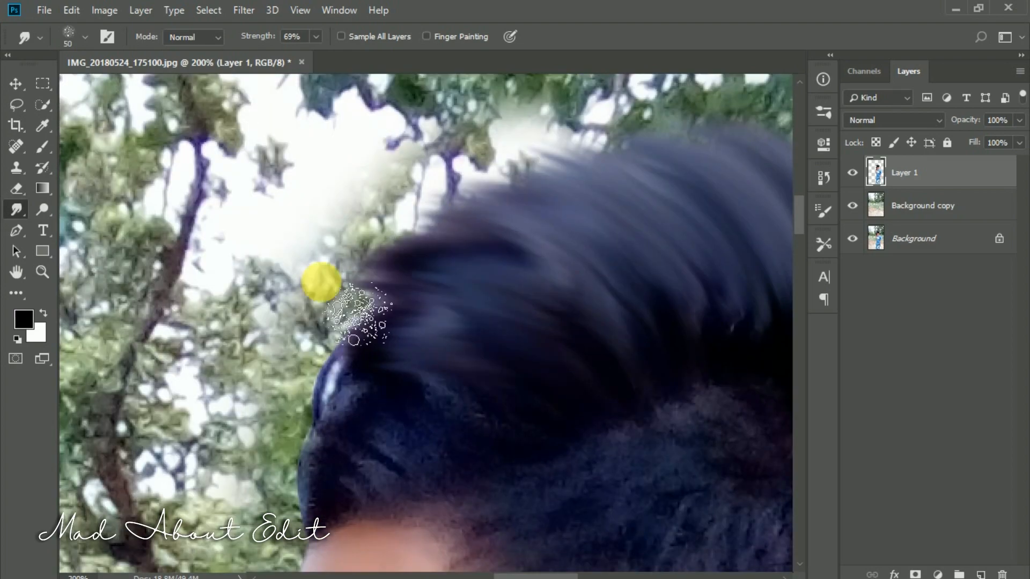
Step: Smudge the fringe above the forehead into strands that sweep outward past the hairline
{"action": "left_click_drag", "start_coordinate": [358, 429], "coordinate": [448, 310]}
{"action": "left_click_drag", "start_coordinate": [514, 333], "coordinate": [430, 392]}
{"action": "left_click_drag", "start_coordinate": [462, 343], "coordinate": [356, 354]}
{"action": "left_click_drag", "start_coordinate": [472, 295], "coordinate": [385, 302]}
{"action": "left_click_drag", "start_coordinate": [345, 486], "coordinate": [372, 325]}
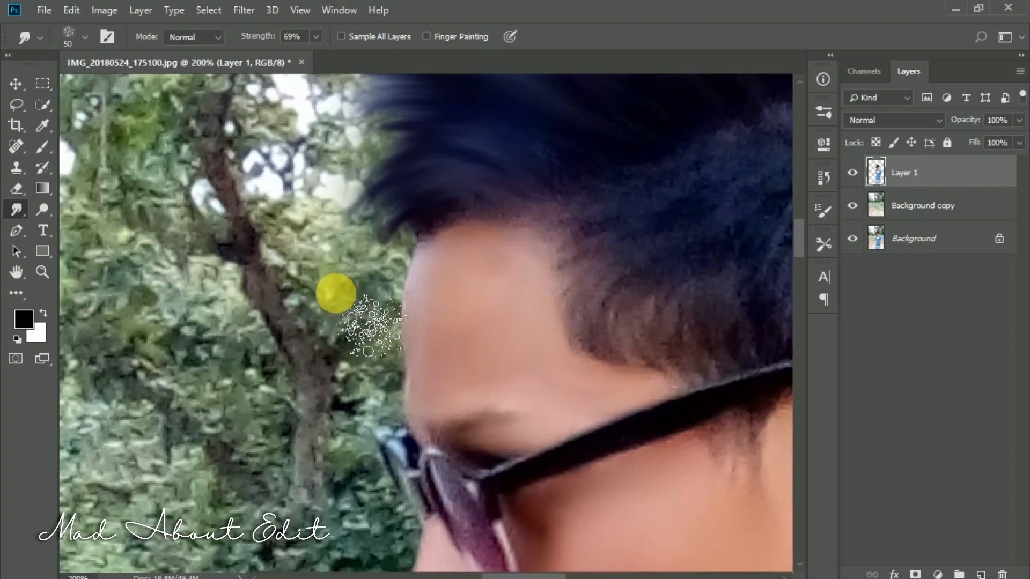
{"action": "mouse_move", "coordinate": [394, 144]}
{"action": "left_mouse_down"}
{"action": "mouse_move", "coordinate": [337, 306]}
{"action": "mouse_move", "coordinate": [332, 241]}
{"action": "left_mouse_up"}
{"action": "mouse_move", "coordinate": [490, 134]}
{"action": "left_mouse_down"}
{"action": "mouse_move", "coordinate": [448, 232]}
{"action": "mouse_move", "coordinate": [379, 287]}
{"action": "left_mouse_up"}
{"action": "left_click_drag", "start_coordinate": [328, 129], "coordinate": [215, 187]}
{"action": "mouse_move", "coordinate": [390, 168]}
{"action": "left_mouse_down"}
{"action": "mouse_move", "coordinate": [295, 234]}
{"action": "mouse_move", "coordinate": [177, 182]}
{"action": "left_mouse_up"}
{"action": "left_click_drag", "start_coordinate": [579, 231], "coordinate": [487, 276]}
{"action": "left_click_drag", "start_coordinate": [624, 282], "coordinate": [365, 183]}
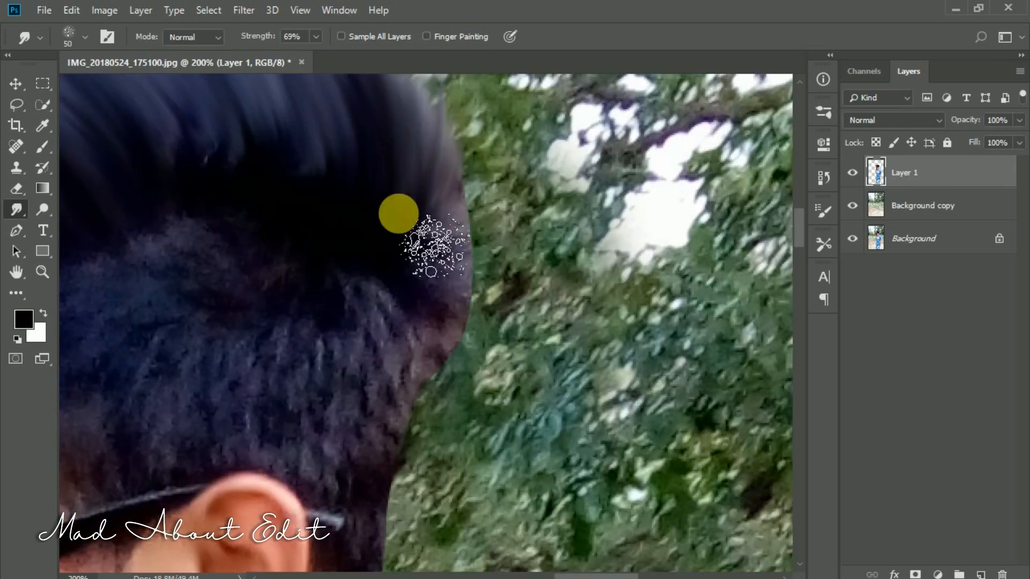
Step: Smudge the hair along the back edge of the head into strands, using brush size 50
{"action": "left_click_drag", "start_coordinate": [397, 236], "coordinate": [462, 410]}
{"action": "left_click_drag", "start_coordinate": [472, 437], "coordinate": [431, 395]}
{"action": "left_click_drag", "start_coordinate": [437, 330], "coordinate": [446, 400]}
{"action": "left_click_drag", "start_coordinate": [456, 226], "coordinate": [449, 314]}
{"action": "left_click_drag", "start_coordinate": [448, 140], "coordinate": [410, 265]}
{"action": "left_click_drag", "start_coordinate": [375, 274], "coordinate": [383, 370]}
{"action": "left_click_drag", "start_coordinate": [333, 314], "coordinate": [313, 209]}
{"action": "left_click_drag", "start_coordinate": [378, 343], "coordinate": [403, 479]}
{"action": "left_click_drag", "start_coordinate": [368, 445], "coordinate": [421, 207]}
Step: Smudge the hair on the lower back of the head downward toward the nape, using brush size 40
{"action": "key", "text": "bracketleft"}
{"action": "mouse_move", "coordinate": [388, 262]}
{"action": "left_mouse_down"}
{"action": "mouse_move", "coordinate": [415, 357]}
{"action": "mouse_move", "coordinate": [371, 418]}
{"action": "left_mouse_up"}
{"action": "mouse_move", "coordinate": [393, 457]}
{"action": "left_mouse_down"}
{"action": "mouse_move", "coordinate": [371, 348]}
{"action": "mouse_move", "coordinate": [354, 392]}
{"action": "left_mouse_up"}
{"action": "left_click_drag", "start_coordinate": [346, 337], "coordinate": [370, 423]}
{"action": "left_click_drag", "start_coordinate": [387, 375], "coordinate": [388, 464]}
{"action": "left_click_drag", "start_coordinate": [362, 408], "coordinate": [378, 499]}
{"action": "left_click_drag", "start_coordinate": [375, 321], "coordinate": [397, 400]}
{"action": "key", "text": "ctrl+minus"}
{"action": "key", "text": "ctrl+minus"}
{"action": "key", "text": "ctrl+plus"}
{"action": "key", "text": "ctrl+plus"}
Step: Blend the short hair on the side of the head above the ear into downward strands with the size 40 smudge brush
{"action": "left_click_drag", "start_coordinate": [289, 283], "coordinate": [370, 436]}
{"action": "mouse_move", "coordinate": [208, 201]}
{"action": "left_mouse_down"}
{"action": "mouse_move", "coordinate": [180, 260]}
{"action": "mouse_move", "coordinate": [185, 316]}
{"action": "left_mouse_up"}
{"action": "left_click_drag", "start_coordinate": [231, 197], "coordinate": [238, 295]}
{"action": "left_click_drag", "start_coordinate": [274, 212], "coordinate": [296, 306]}
{"action": "left_click_drag", "start_coordinate": [343, 279], "coordinate": [377, 368]}
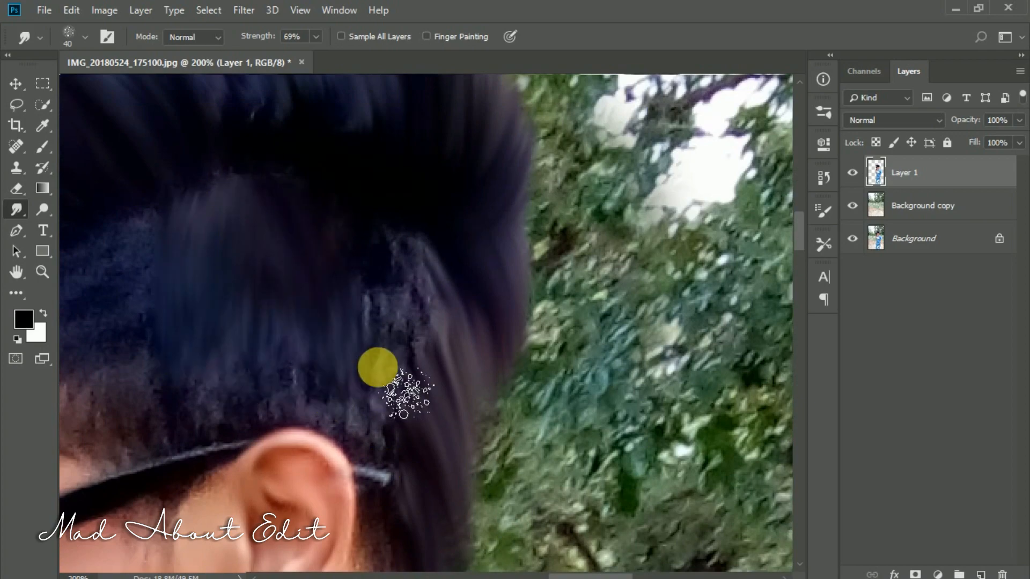
{"action": "left_click_drag", "start_coordinate": [384, 300], "coordinate": [397, 386]}
{"action": "left_click_drag", "start_coordinate": [203, 366], "coordinate": [372, 350]}
{"action": "mouse_move", "coordinate": [204, 268]}
{"action": "left_mouse_down"}
{"action": "mouse_move", "coordinate": [218, 328]}
{"action": "mouse_move", "coordinate": [300, 249]}
{"action": "mouse_move", "coordinate": [298, 379]}
{"action": "left_mouse_up"}
{"action": "key", "text": "ctrl+minus"}
{"action": "key", "text": "ctrl+minus"}
{"action": "key", "text": "ctrl+minus"}
{"action": "key", "text": "ctrl+minus"}
{"action": "key", "text": "ctrl+minus"}
{"action": "key", "text": "ctrl+minus"}
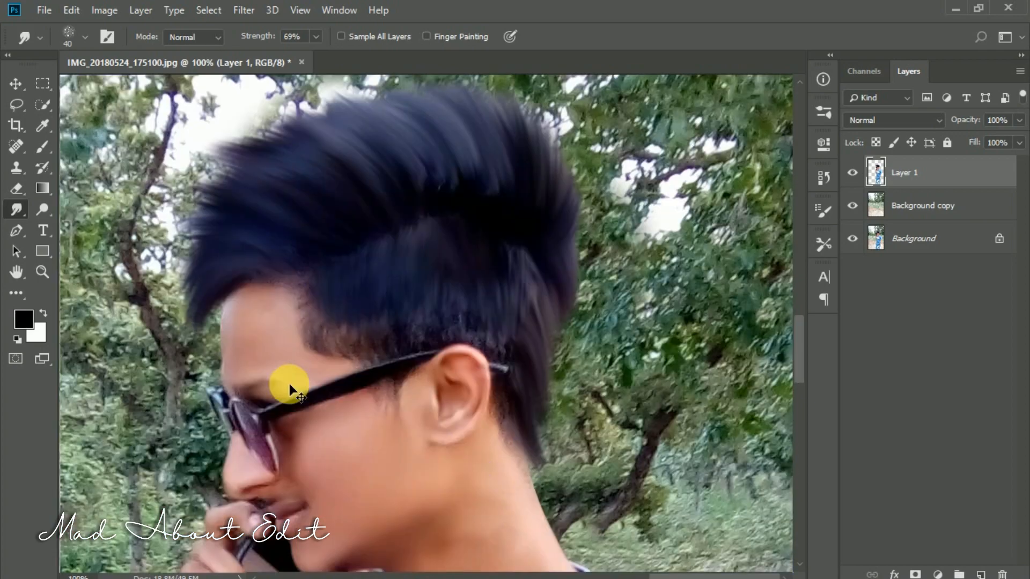
Step: Pull hair strands upward along the upper outline of the hairstyle, using smudge brush size 60
{"action": "key", "text": "ctrl+plus"}
{"action": "key", "text": "ctrl+plus"}
{"action": "key", "text": "ctrl+plus"}
{"action": "mouse_move", "coordinate": [429, 365]}
{"action": "left_mouse_down"}
{"action": "mouse_move", "coordinate": [448, 455]}
{"action": "mouse_move", "coordinate": [272, 521]}
{"action": "left_mouse_up"}
{"action": "key", "text": "ctrl+plus"}
{"action": "key", "text": "ctrl+plus"}
{"action": "key", "text": "bracketright"}
{"action": "key", "text": "bracketright"}
{"action": "scroll", "coordinate": [343, 260], "scroll_direction": "up", "scroll_amount": 2}
{"action": "scroll", "coordinate": [343, 261], "scroll_direction": "left", "scroll_amount": 3}
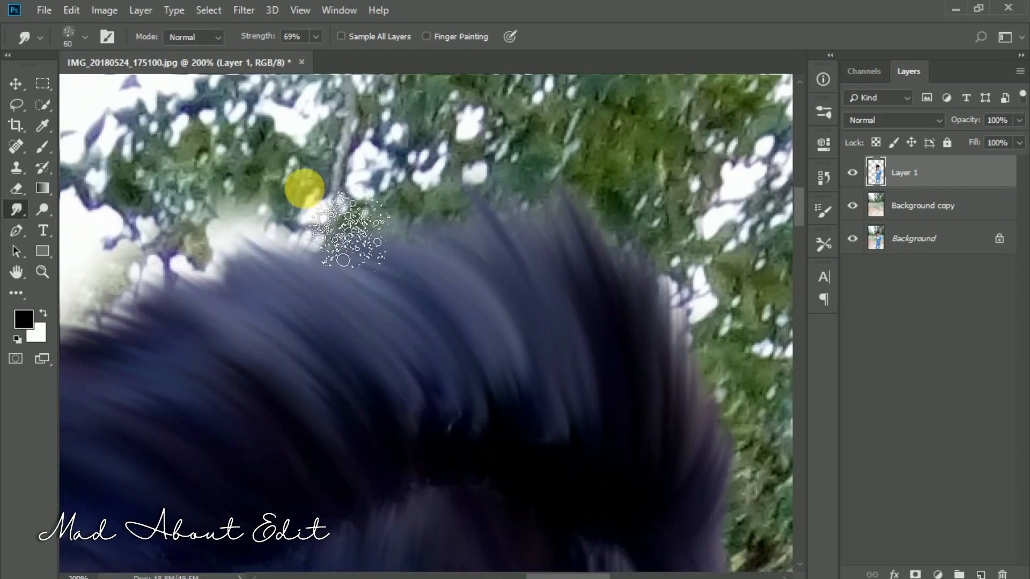
{"action": "scroll", "coordinate": [448, 179], "scroll_direction": "left", "scroll_amount": 2}
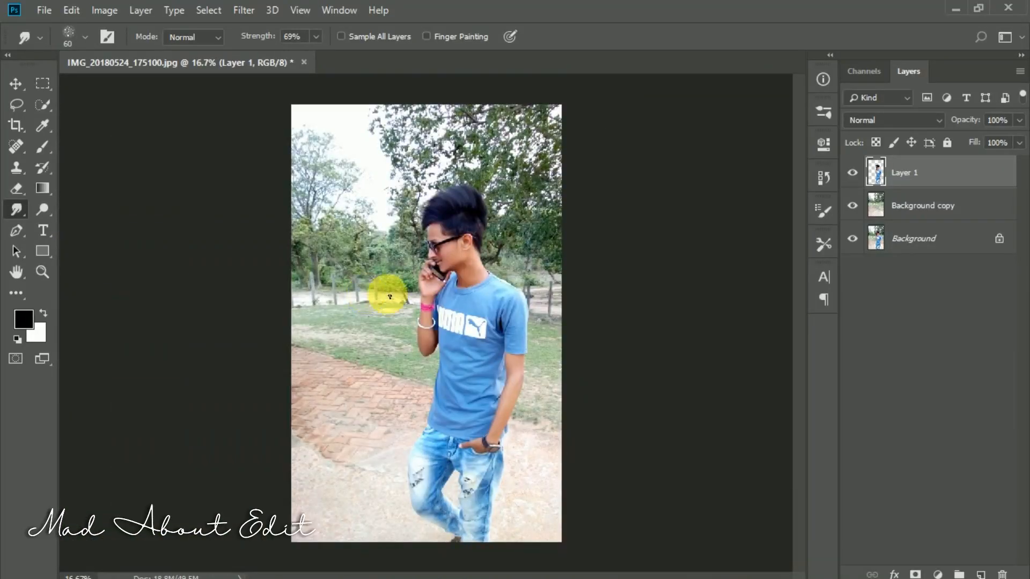
Step: Add a Vibrance adjustment above the Background copy layer with saturation at +100
{"action": "left_click", "coordinate": [902, 206]}
{"action": "left_click", "coordinate": [937, 574]}
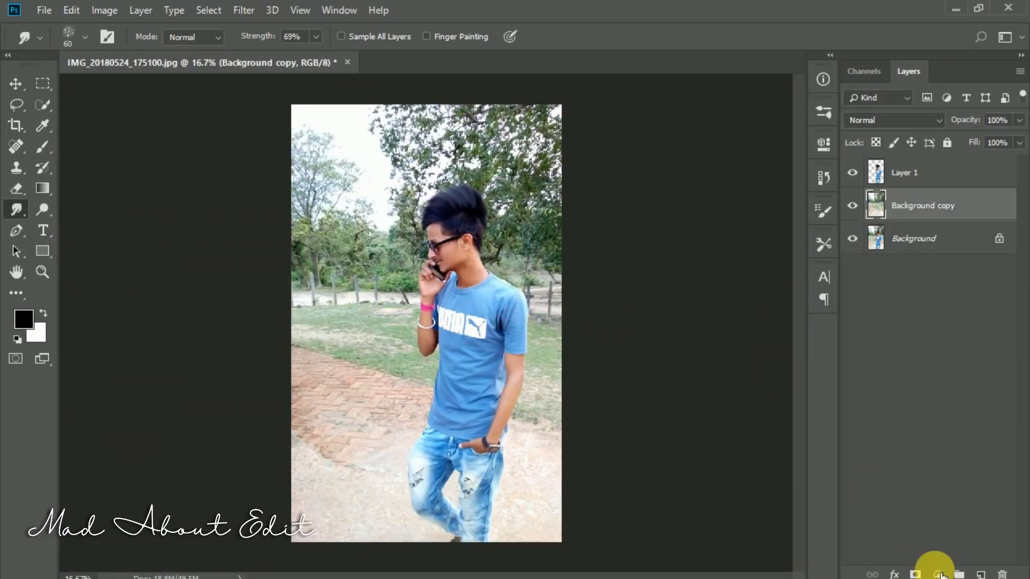
{"action": "left_click", "coordinate": [935, 402]}
{"action": "left_click_drag", "start_coordinate": [685, 239], "coordinate": [721, 242]}
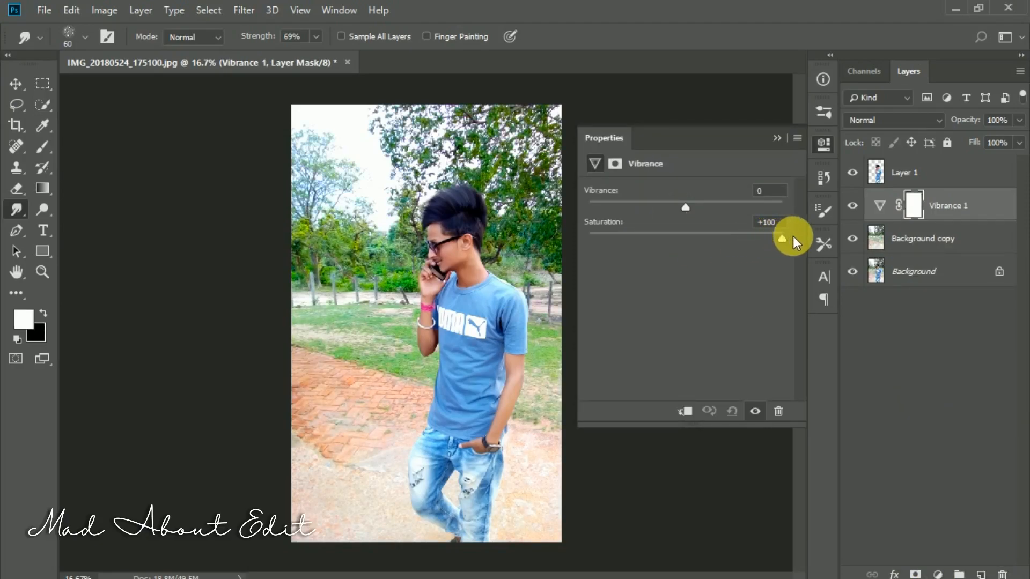
{"action": "left_click", "coordinate": [777, 138]}
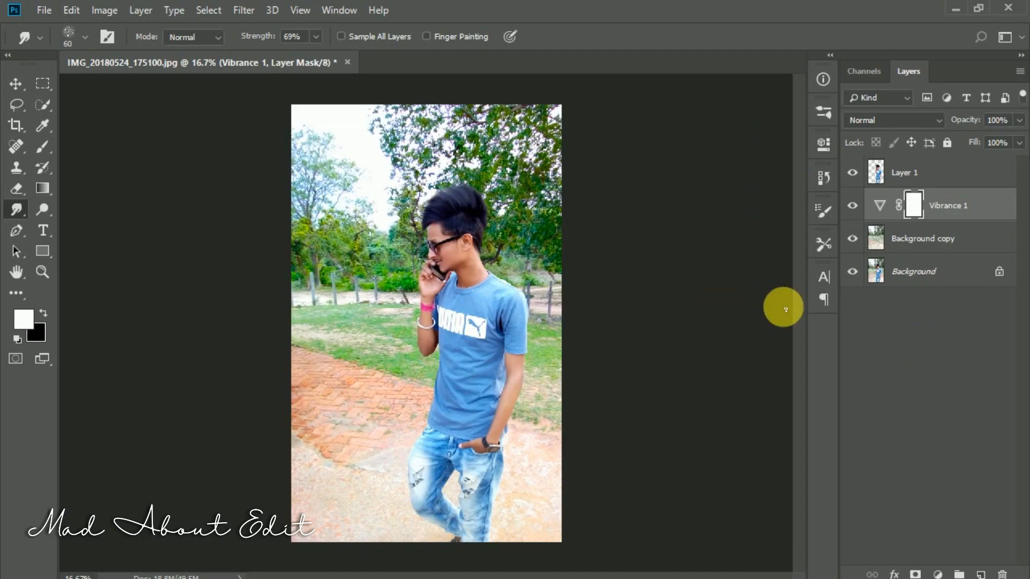
Step: Add a Brightness/Contrast adjustment directly above Background copy with brightness -34 and contrast 84
{"action": "left_click", "coordinate": [915, 236]}
{"action": "left_click", "coordinate": [937, 574]}
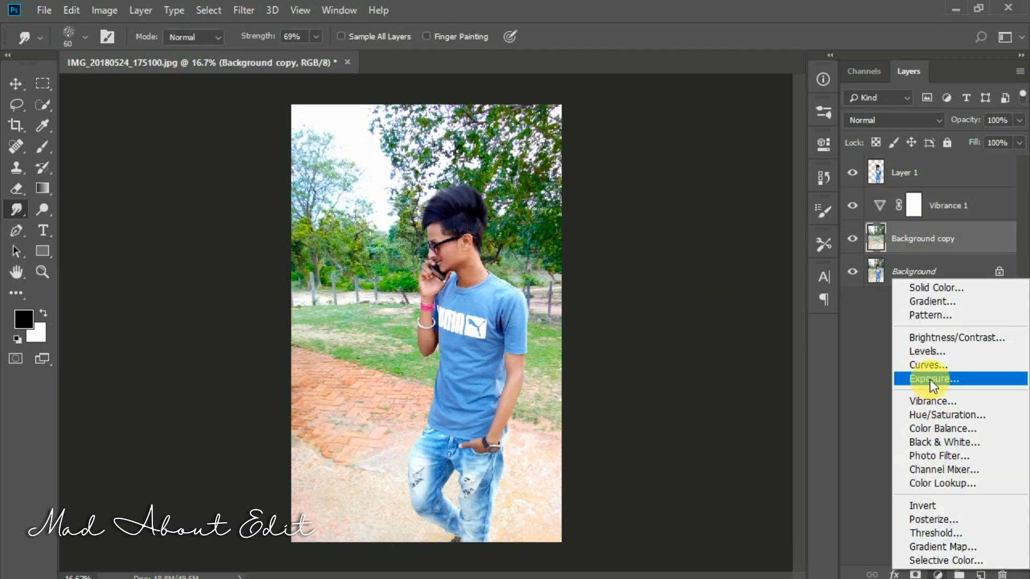
{"action": "left_click", "coordinate": [929, 342]}
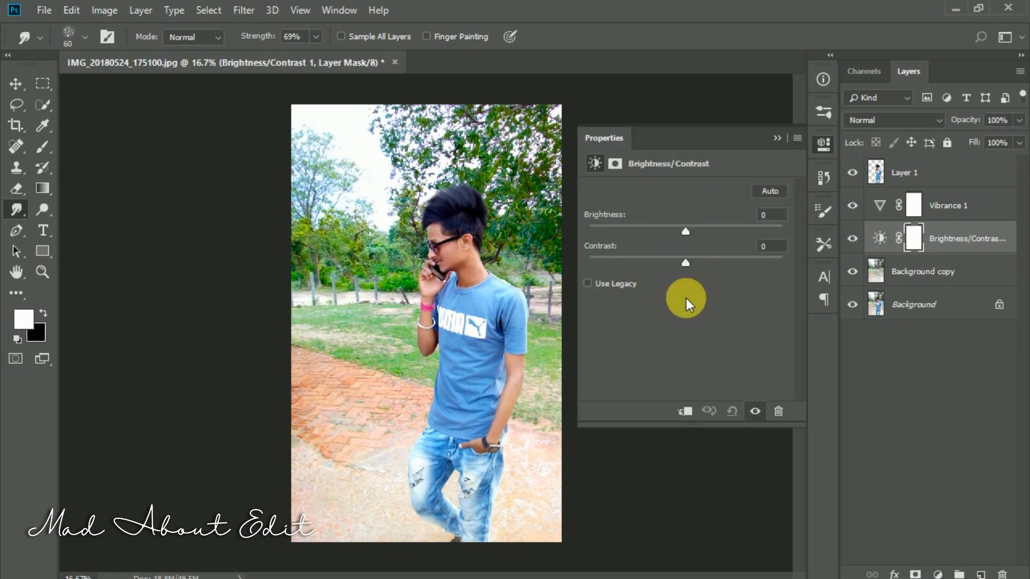
{"action": "left_click_drag", "start_coordinate": [687, 263], "coordinate": [767, 259]}
{"action": "left_click_drag", "start_coordinate": [685, 231], "coordinate": [667, 231]}
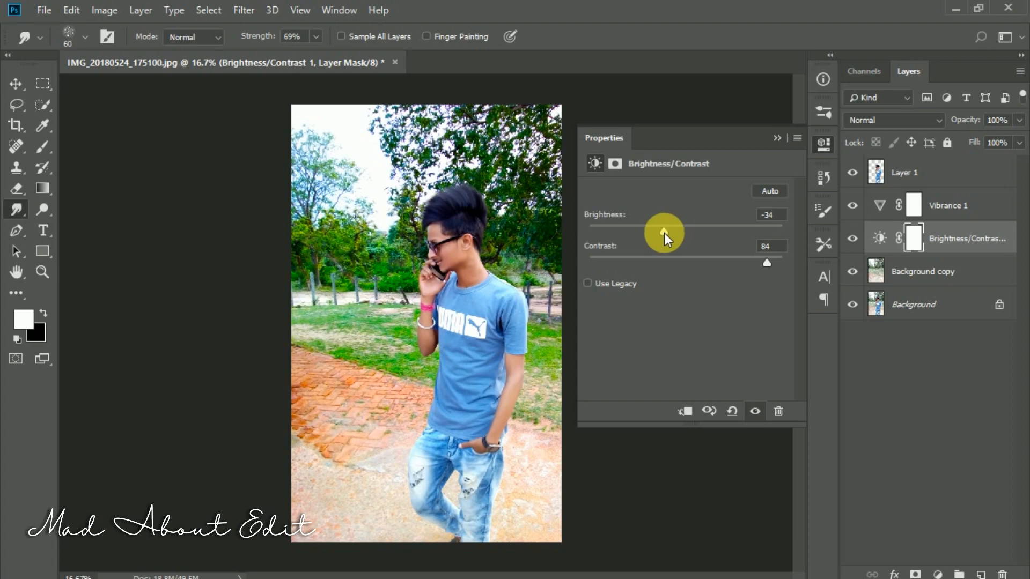
{"action": "left_click", "coordinate": [776, 138]}
Step: Add a Posterize adjustment with 22 levels above Brightness/Contrast and reselect the Background copy layer
{"action": "left_click", "coordinate": [937, 573]}
{"action": "left_click", "coordinate": [923, 509]}
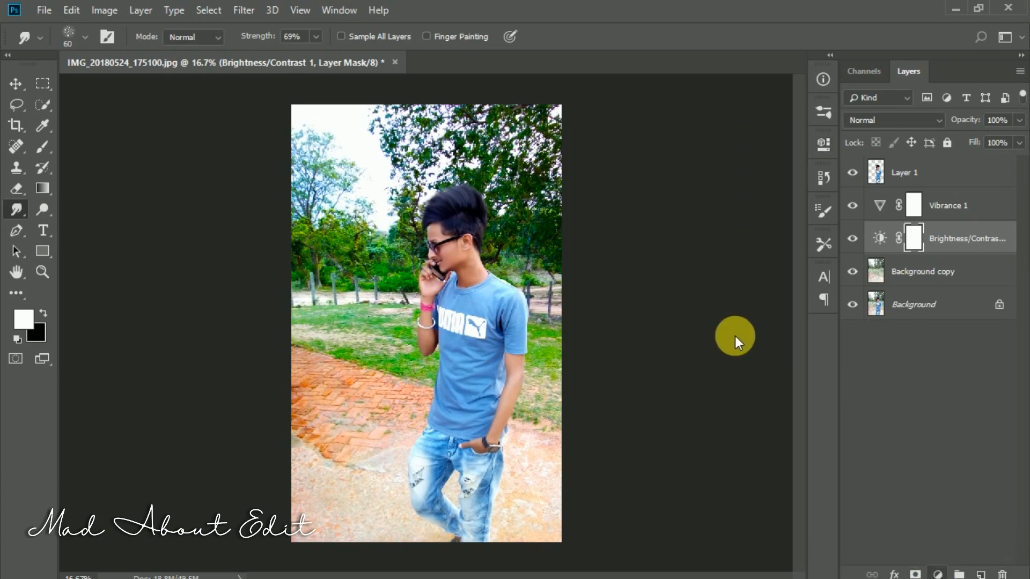
{"action": "left_click_drag", "start_coordinate": [592, 211], "coordinate": [600, 208]}
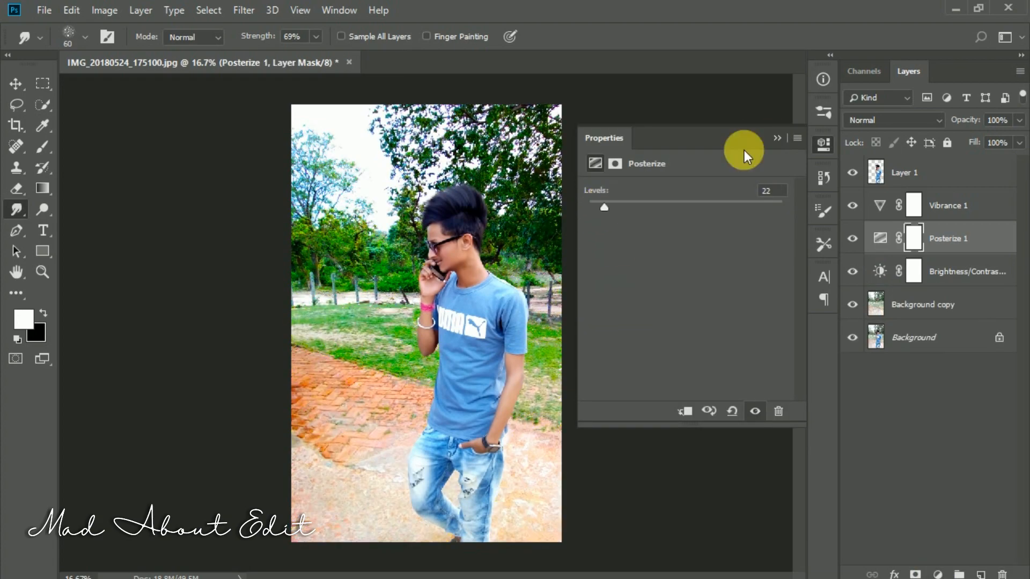
{"action": "left_click", "coordinate": [777, 138]}
{"action": "left_click", "coordinate": [957, 300]}
{"action": "key", "text": "x"}
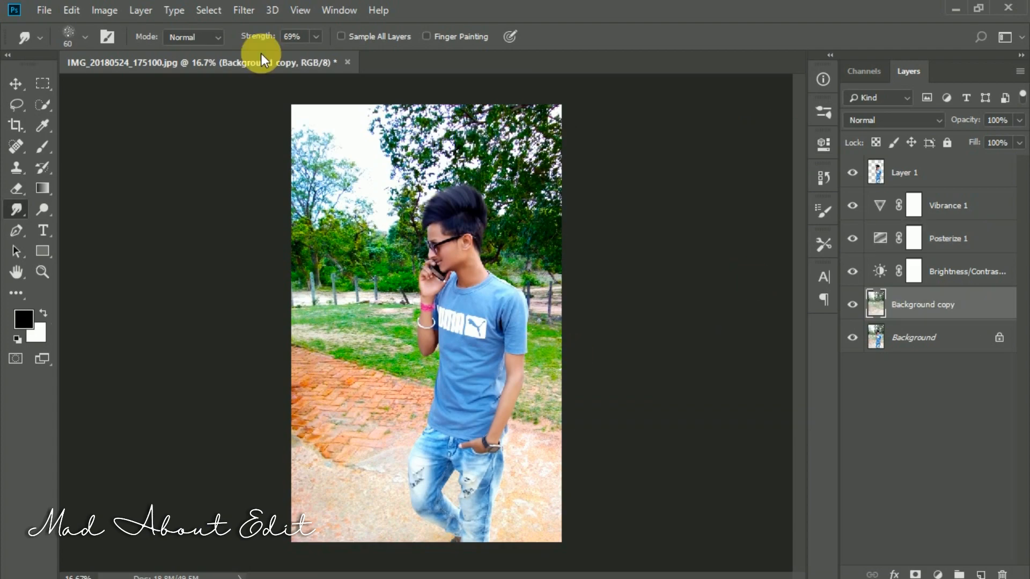
{"action": "left_click", "coordinate": [236, 12]}
{"action": "mouse_move", "coordinate": [294, 195]}
{"action": "left_click", "coordinate": [472, 256]}
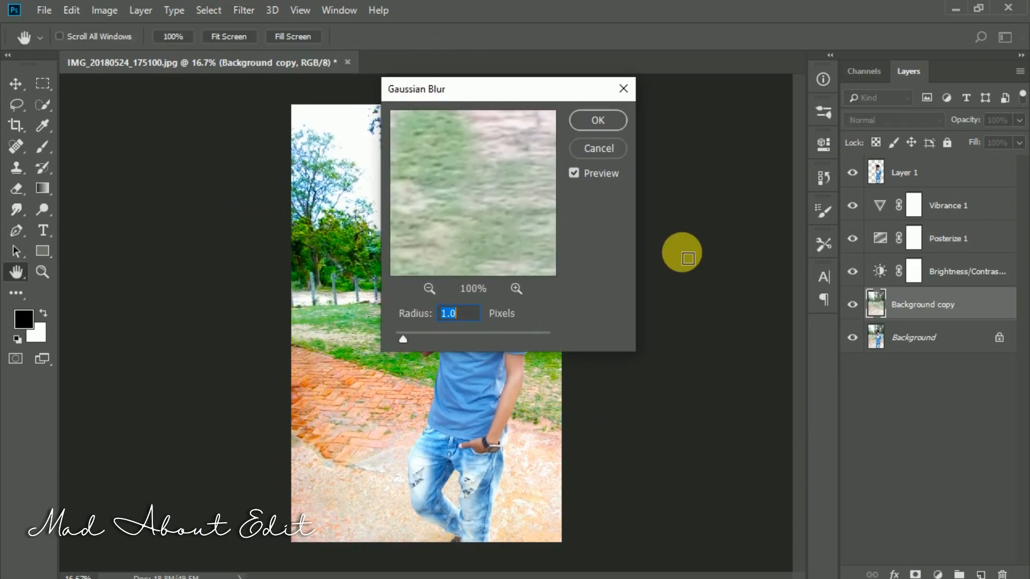
{"action": "left_click_drag", "start_coordinate": [501, 94], "coordinate": [703, 102]}
{"action": "type", "text": "10"}
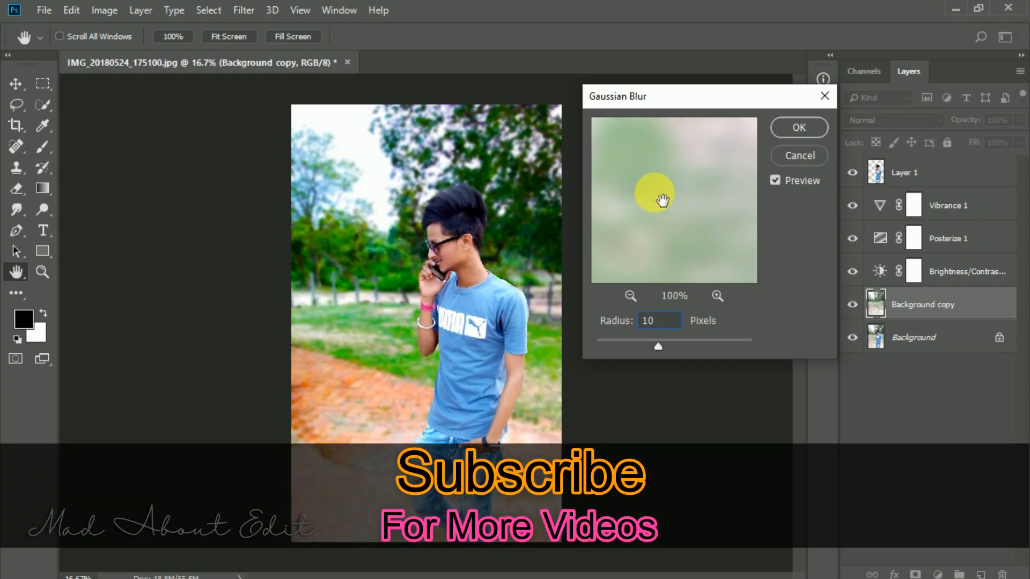
{"action": "left_click", "coordinate": [799, 156]}
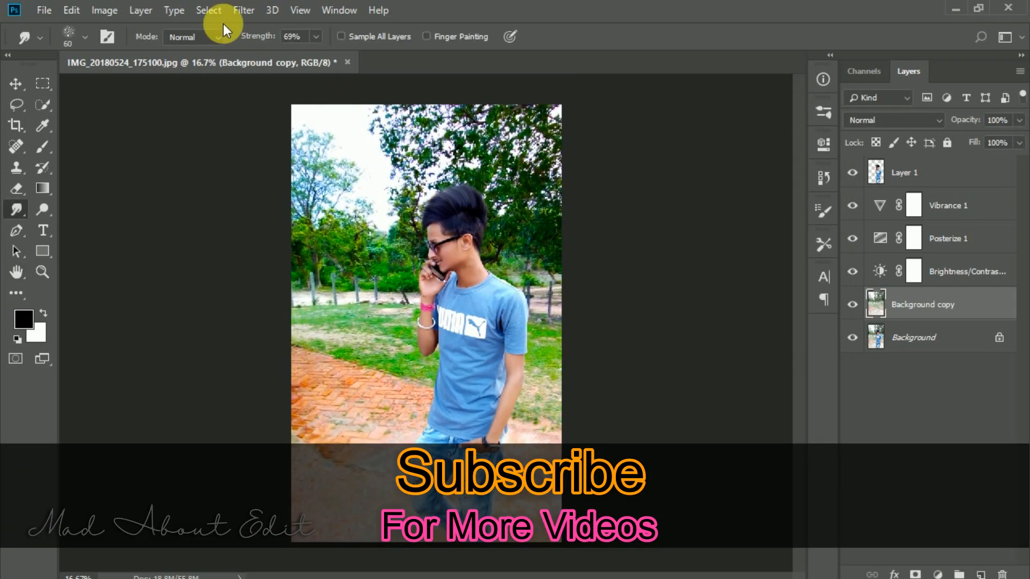
Step: Apply a 19 px Tilt-Shift blur to Background copy, with the focus line across the man's lower legs
{"action": "left_click", "coordinate": [243, 10]}
{"action": "mouse_move", "coordinate": [322, 208]}
{"action": "left_click", "coordinate": [458, 238]}
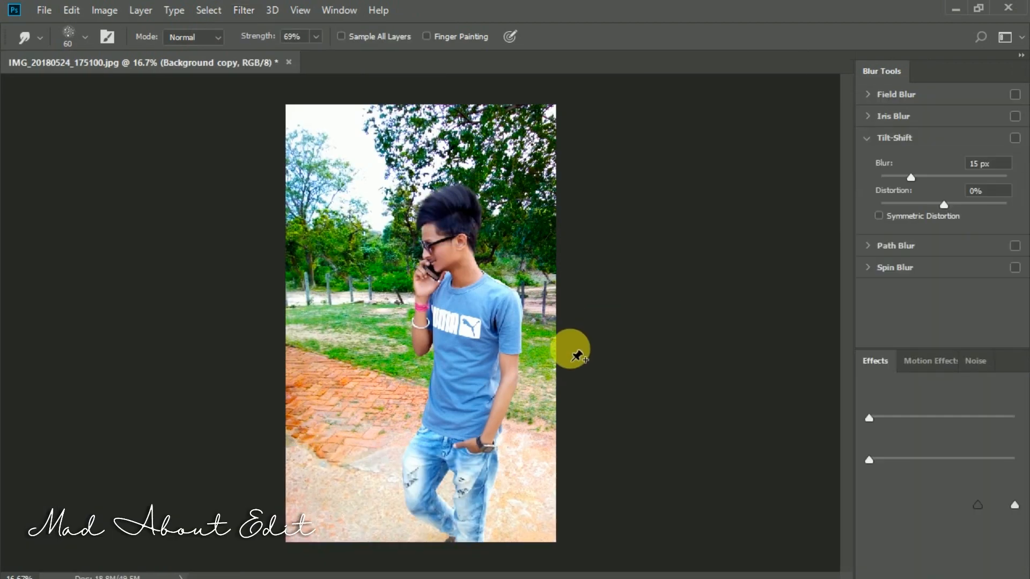
{"action": "left_click_drag", "start_coordinate": [421, 324], "coordinate": [418, 546]}
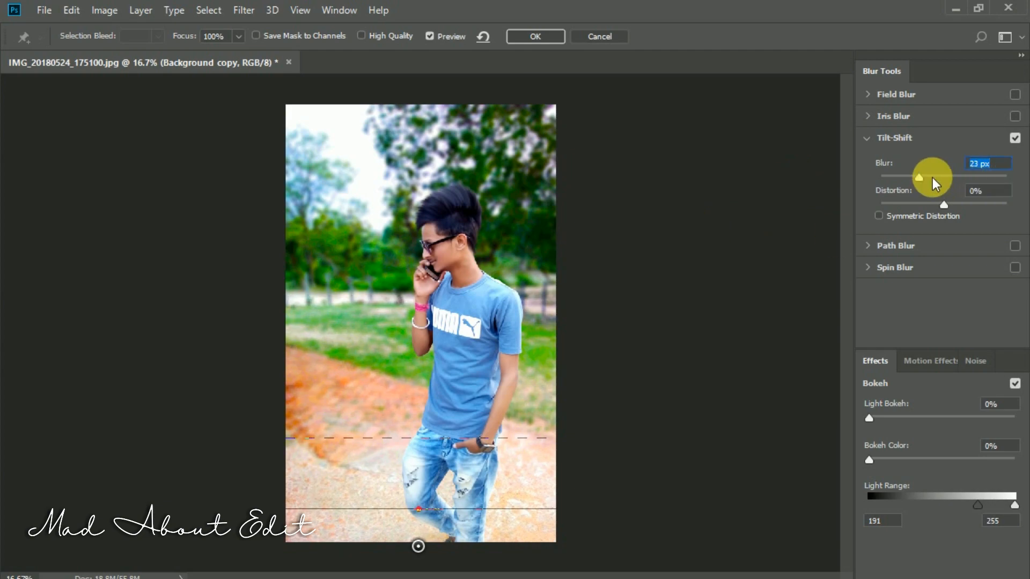
{"action": "key", "text": "BackSpace"}
{"action": "key", "text": "BackSpace"}
{"action": "type", "text": "15"}
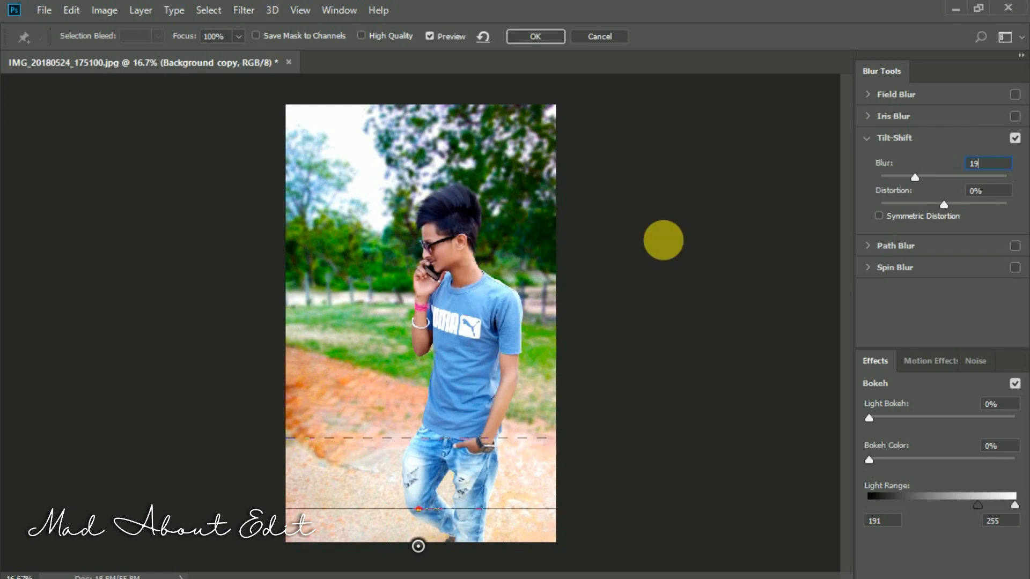
{"action": "left_click_drag", "start_coordinate": [417, 565], "coordinate": [439, 505]}
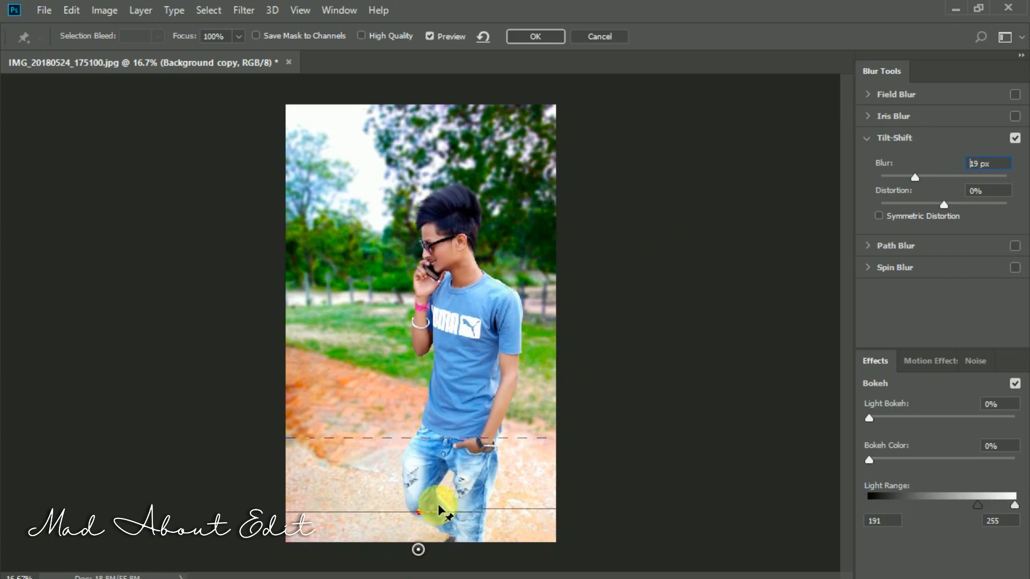
{"action": "key", "text": "Escape"}
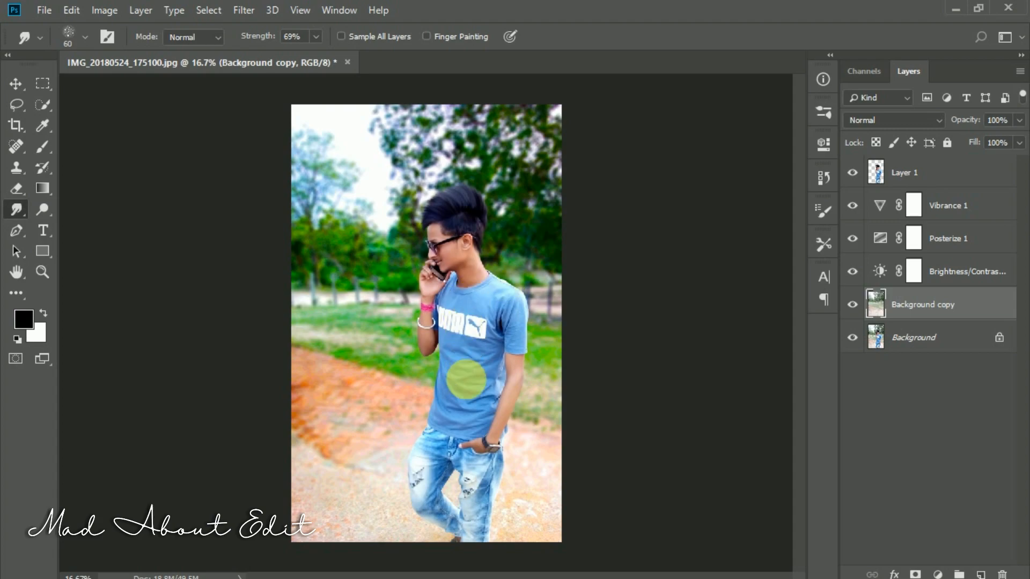
Step: Crop the photo to trim the ground below the man's knees and a thin strip from the sides
{"action": "left_click", "coordinate": [16, 125]}
{"action": "mouse_move", "coordinate": [426, 541]}
{"action": "left_mouse_down"}
{"action": "mouse_move", "coordinate": [439, 514]}
{"action": "mouse_move", "coordinate": [432, 522]}
{"action": "left_mouse_up"}
{"action": "left_click_drag", "start_coordinate": [302, 331], "coordinate": [309, 332]}
{"action": "left_click", "coordinate": [810, 37]}
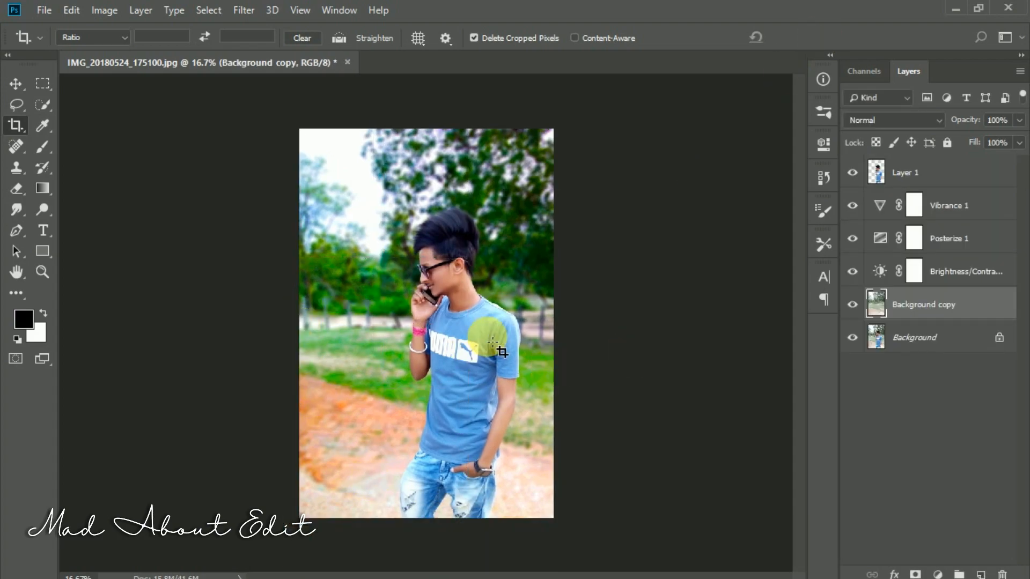
Step: Crop the photo again to narrow it slightly on both sides around the man
{"action": "left_click", "coordinate": [318, 328]}
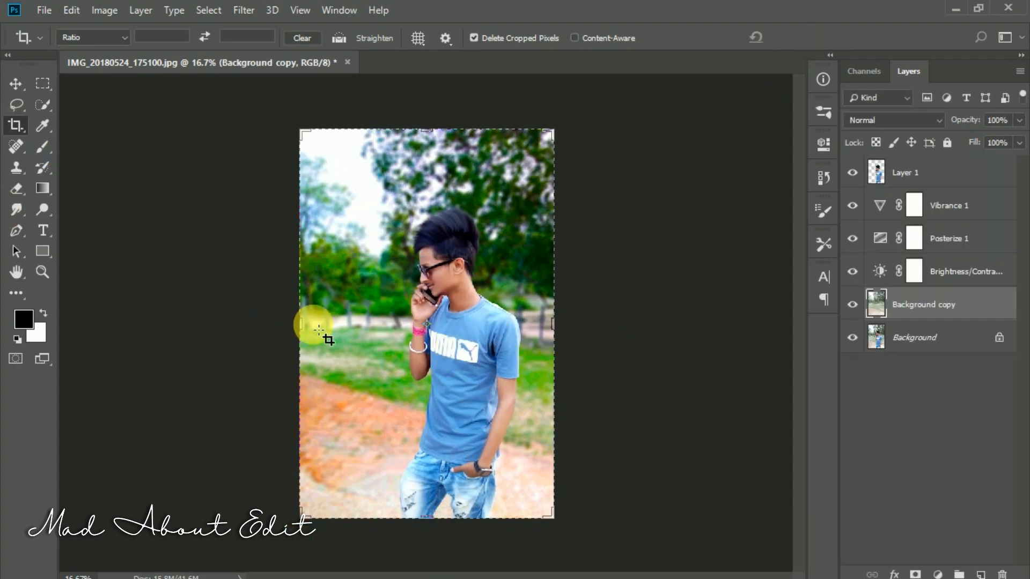
{"action": "left_click_drag", "start_coordinate": [308, 332], "coordinate": [316, 324]}
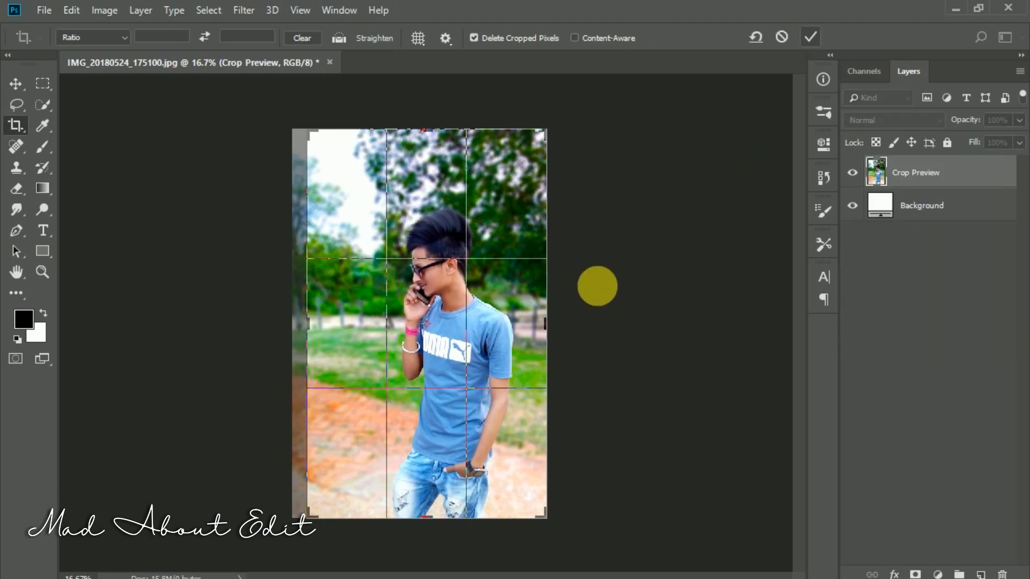
{"action": "left_click_drag", "start_coordinate": [550, 333], "coordinate": [539, 322]}
{"action": "left_click_drag", "start_coordinate": [326, 322], "coordinate": [315, 323]}
{"action": "left_click", "coordinate": [810, 37]}
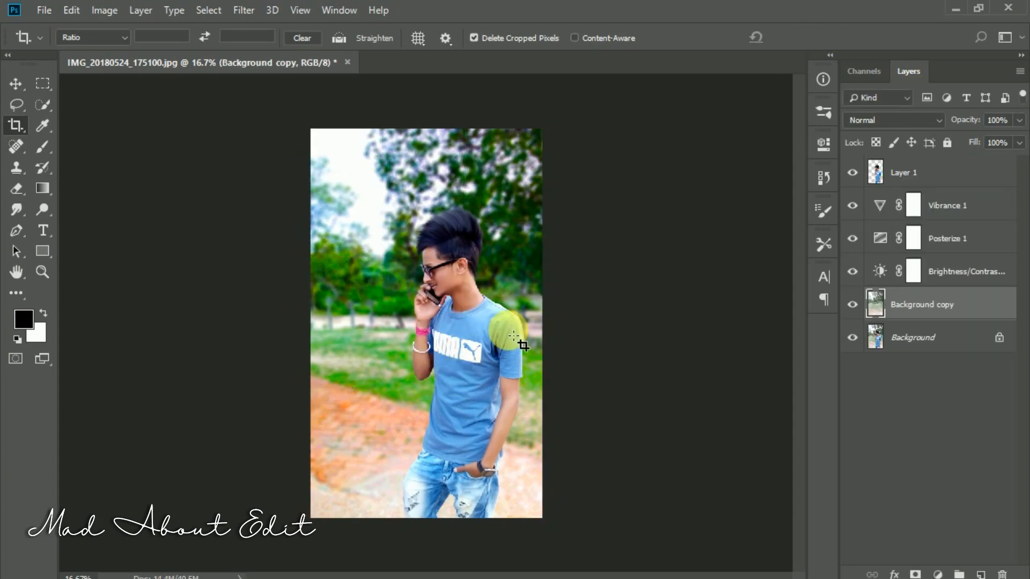
Step: Add a Brightness/Contrast adjustment clipped to Layer 1, lowering brightness to about -15 and raising contrast to 60
{"action": "left_click", "coordinate": [907, 171]}
{"action": "left_click", "coordinate": [938, 575]}
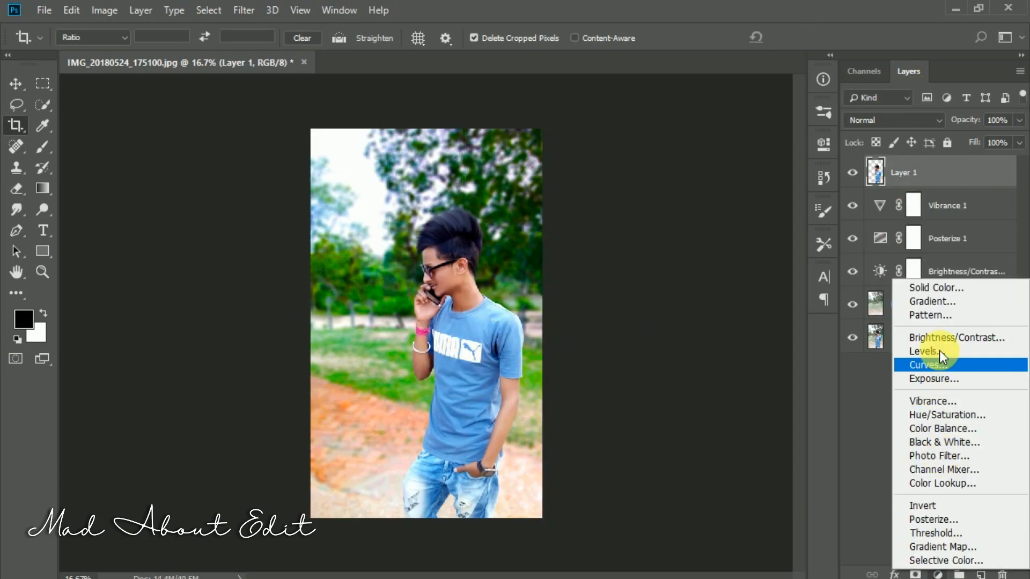
{"action": "left_click", "coordinate": [940, 355]}
{"action": "left_click_drag", "start_coordinate": [682, 236], "coordinate": [689, 271]}
{"action": "left_click", "coordinate": [686, 410]}
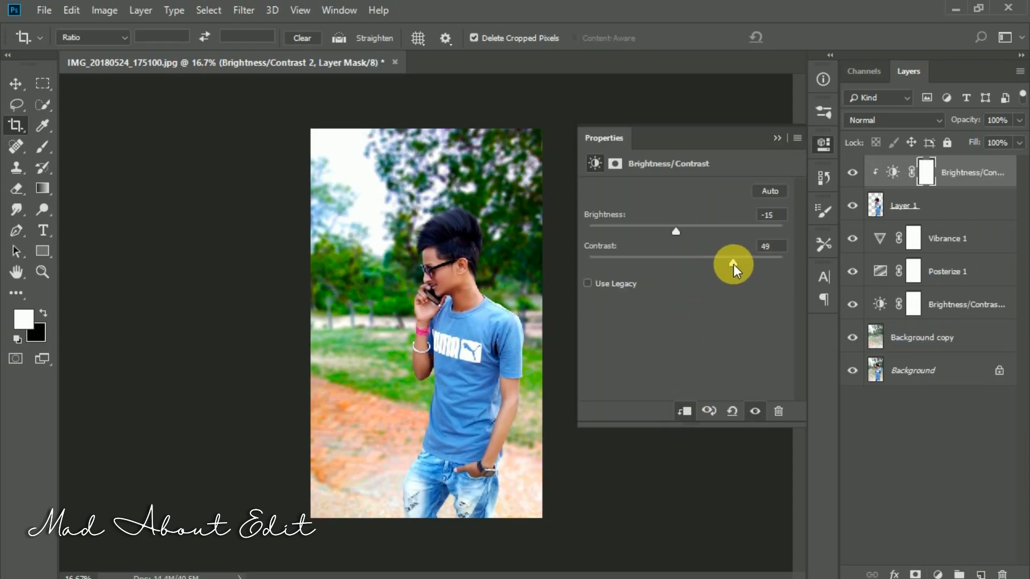
{"action": "left_click", "coordinate": [777, 138]}
Step: Add a Vibrance adjustment at the top of the layer stack with saturation +43
{"action": "left_click", "coordinate": [938, 572]}
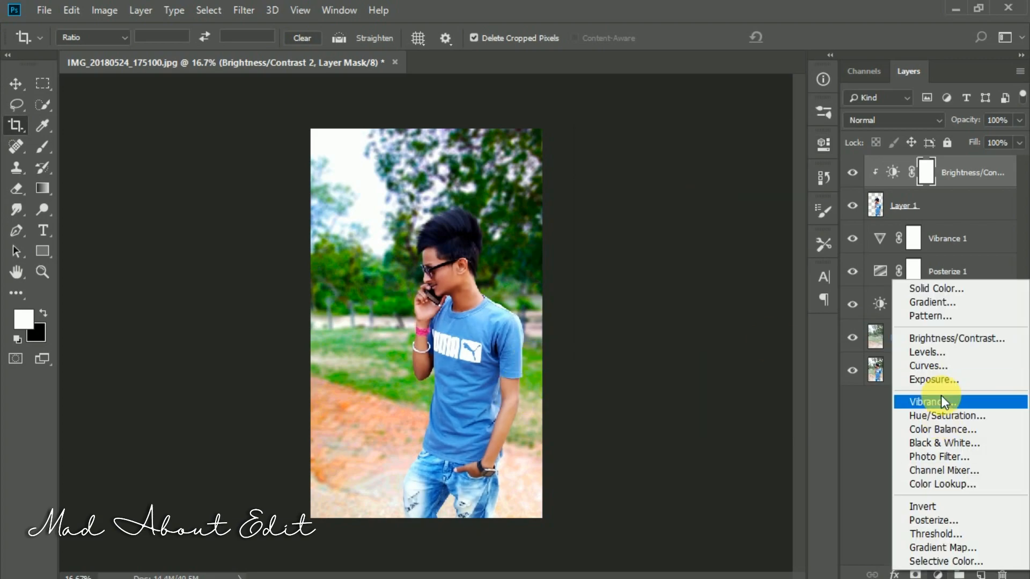
{"action": "left_click", "coordinate": [877, 401]}
{"action": "left_click_drag", "start_coordinate": [687, 238], "coordinate": [725, 239]}
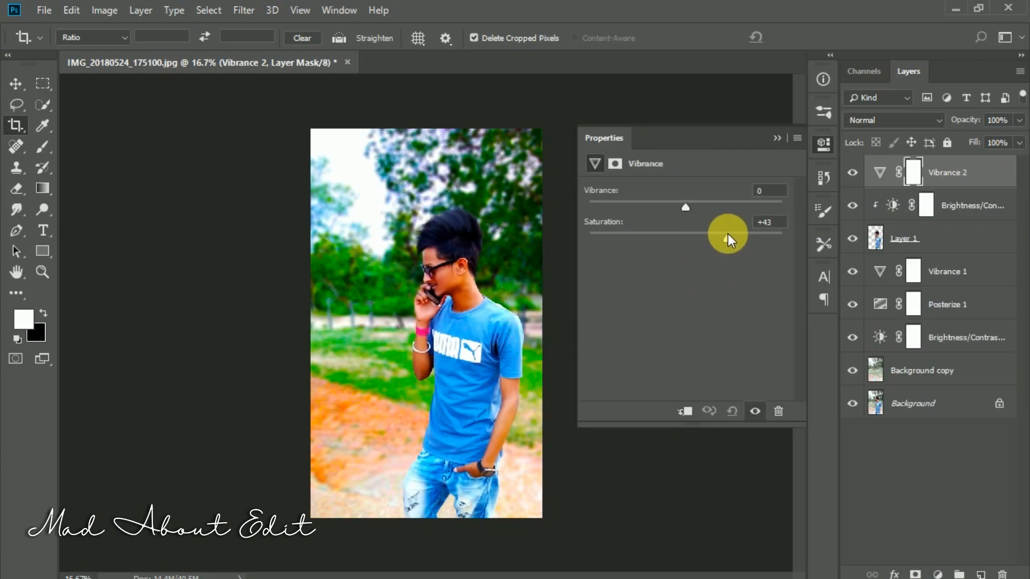
{"action": "left_click", "coordinate": [777, 138]}
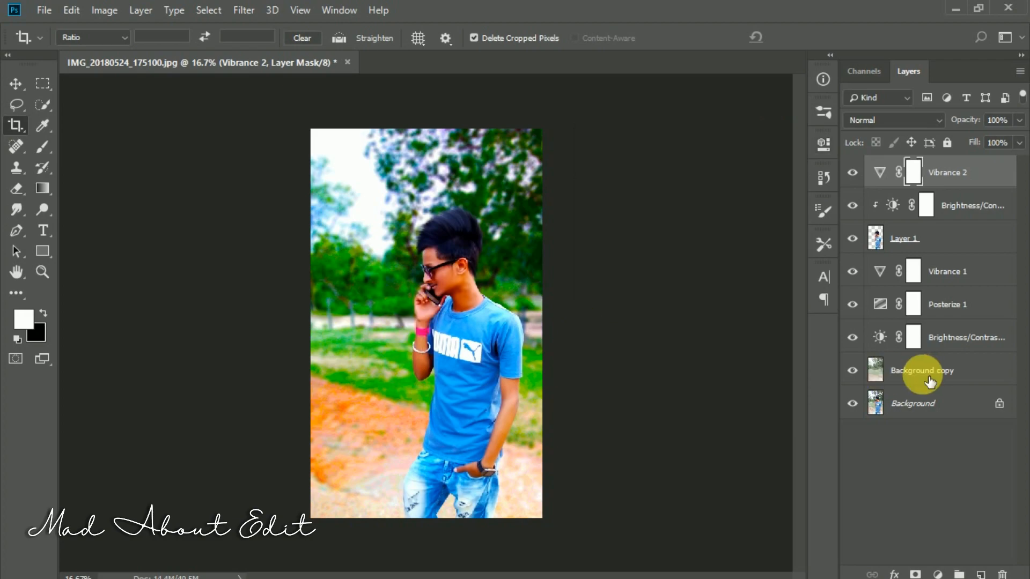
Step: Try an Exposure adjustment with gamma correction 0.84 above Background copy, and delete it
{"action": "left_click", "coordinate": [928, 375]}
{"action": "left_click", "coordinate": [937, 573]}
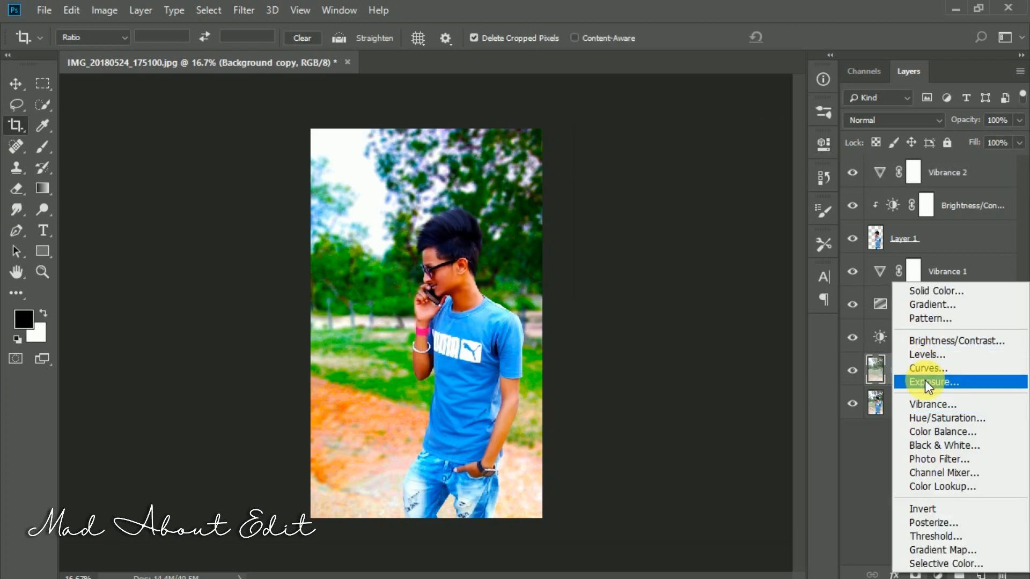
{"action": "left_click", "coordinate": [927, 382]}
{"action": "left_click_drag", "start_coordinate": [687, 295], "coordinate": [699, 295]}
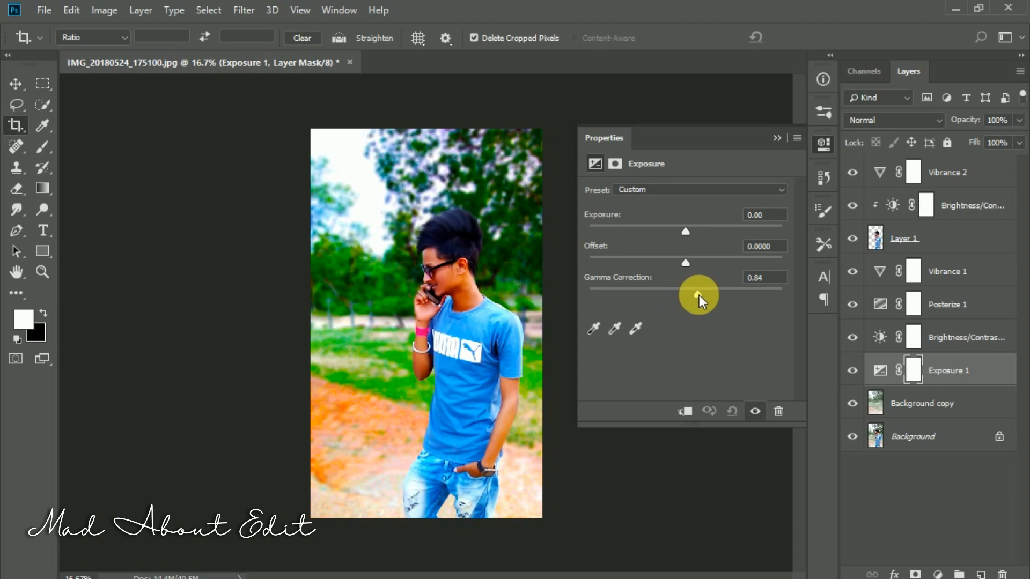
{"action": "left_click", "coordinate": [952, 375]}
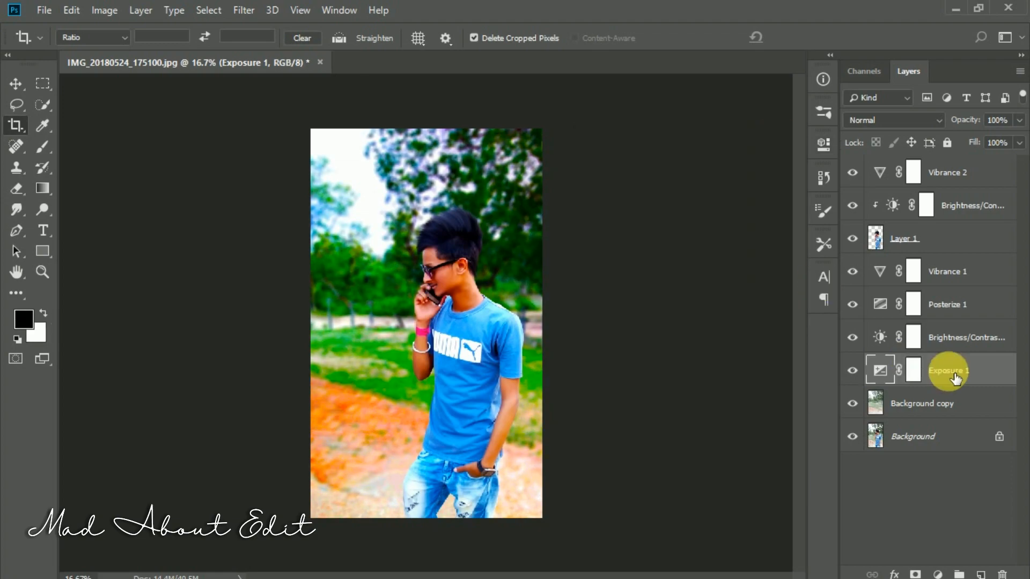
{"action": "key", "text": "Delete"}
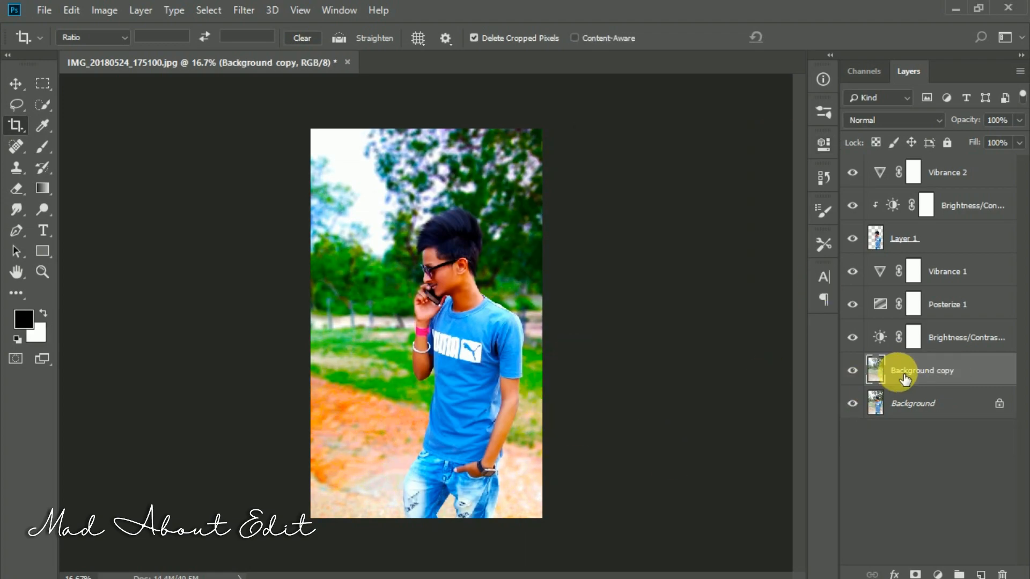
Step: Set the levels of the Posterize 1 adjustment to 46
{"action": "double_click", "coordinate": [880, 301]}
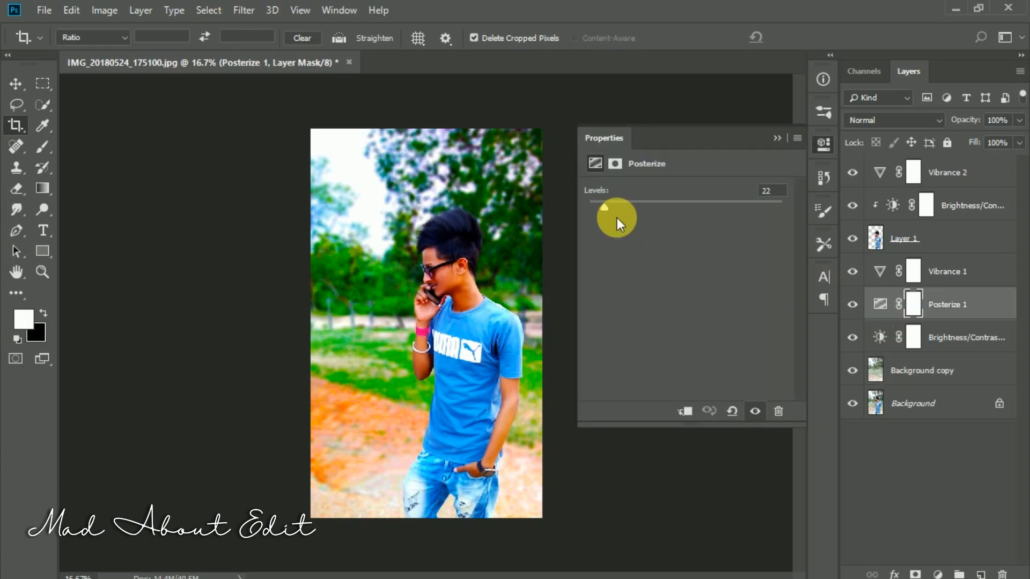
{"action": "mouse_move", "coordinate": [615, 208]}
{"action": "left_mouse_down"}
{"action": "mouse_move", "coordinate": [758, 208]}
{"action": "mouse_move", "coordinate": [601, 223]}
{"action": "mouse_move", "coordinate": [623, 224]}
{"action": "left_mouse_up"}
{"action": "left_click", "coordinate": [880, 303]}
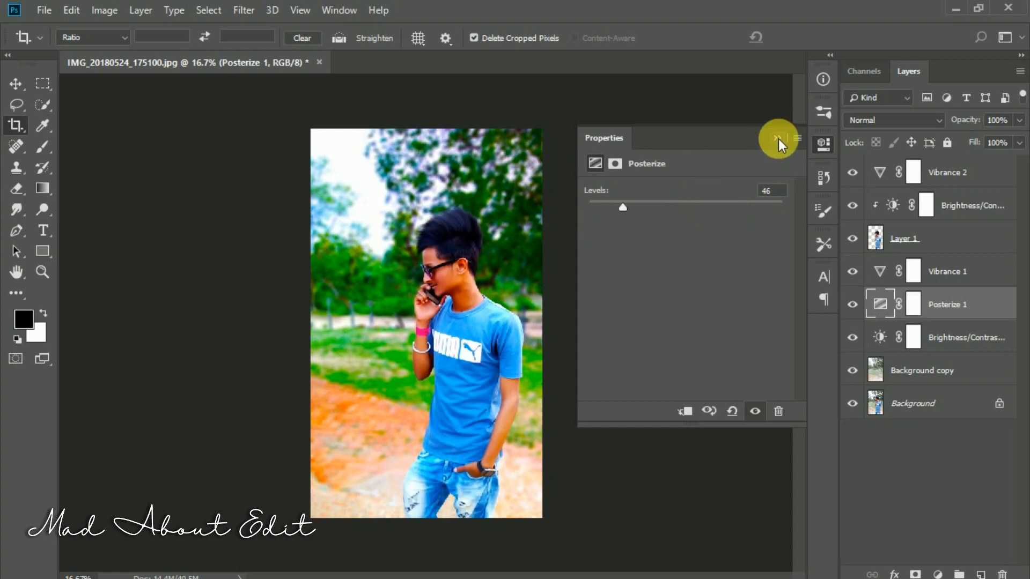
{"action": "left_click", "coordinate": [777, 138]}
Step: Apply the Camera Raw filter to Background copy, raising the greens' saturation and strongly lowering their luminance
{"action": "left_click", "coordinate": [908, 370]}
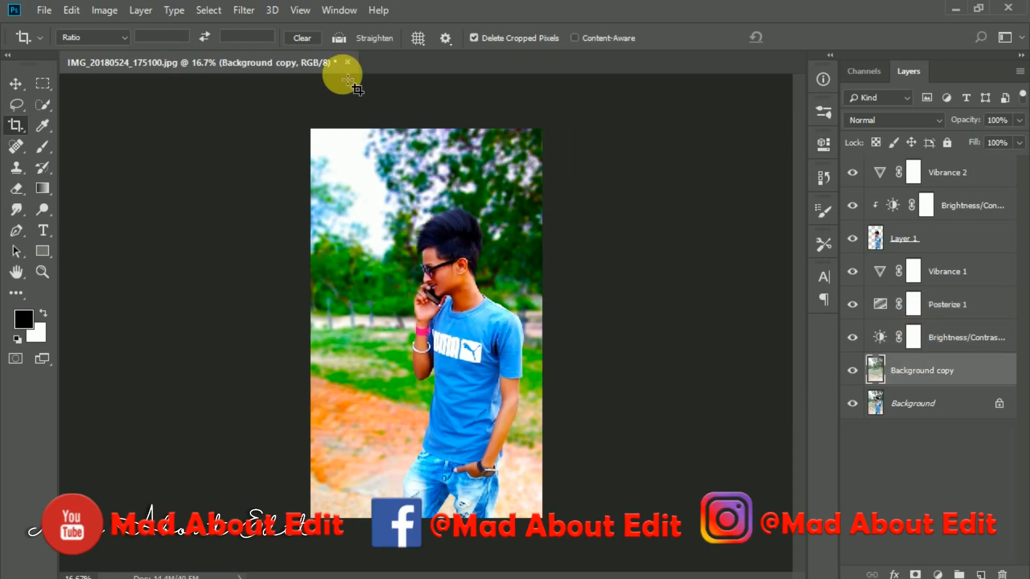
{"action": "left_click", "coordinate": [244, 11]}
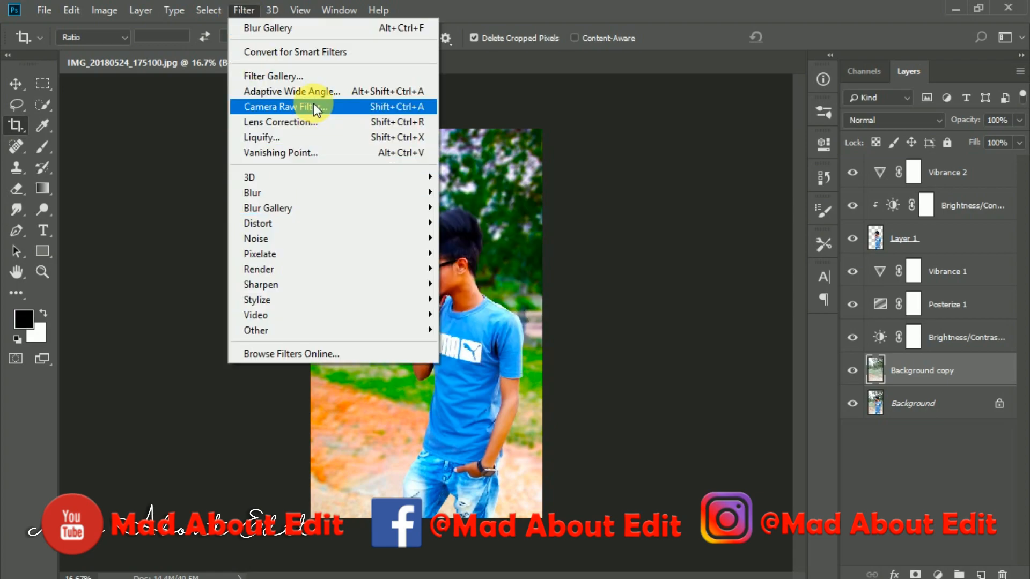
{"action": "left_click", "coordinate": [534, 221]}
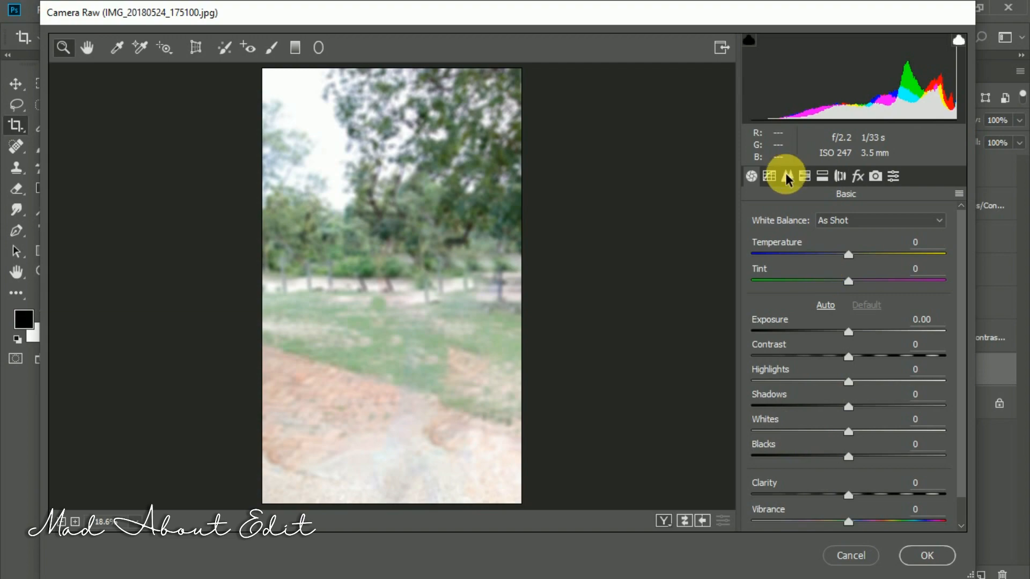
{"action": "left_click", "coordinate": [823, 176]}
{"action": "left_click", "coordinate": [804, 176]}
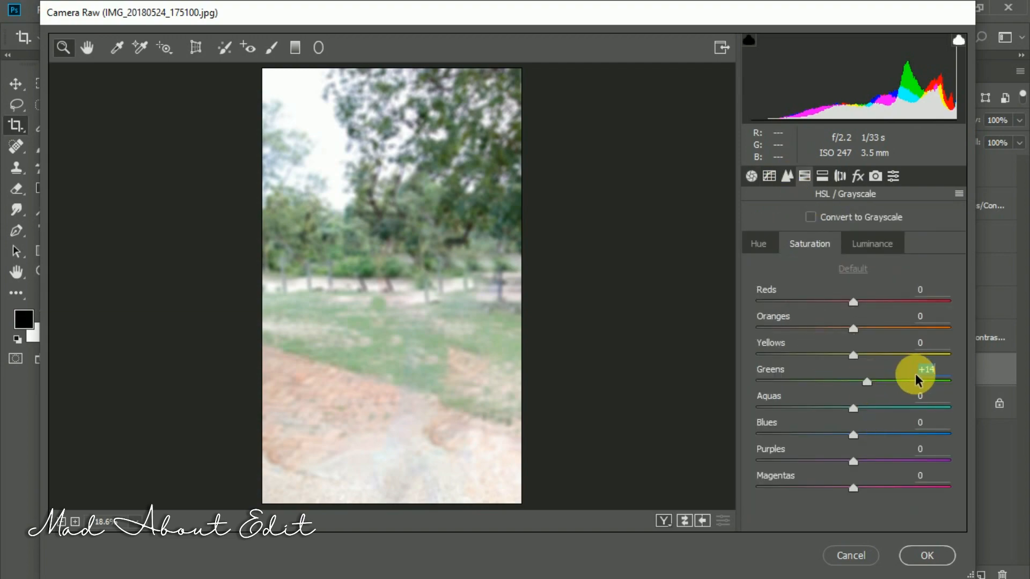
{"action": "left_click", "coordinate": [871, 245]}
{"action": "left_click_drag", "start_coordinate": [853, 383], "coordinate": [758, 382]}
{"action": "left_click", "coordinate": [918, 558]}
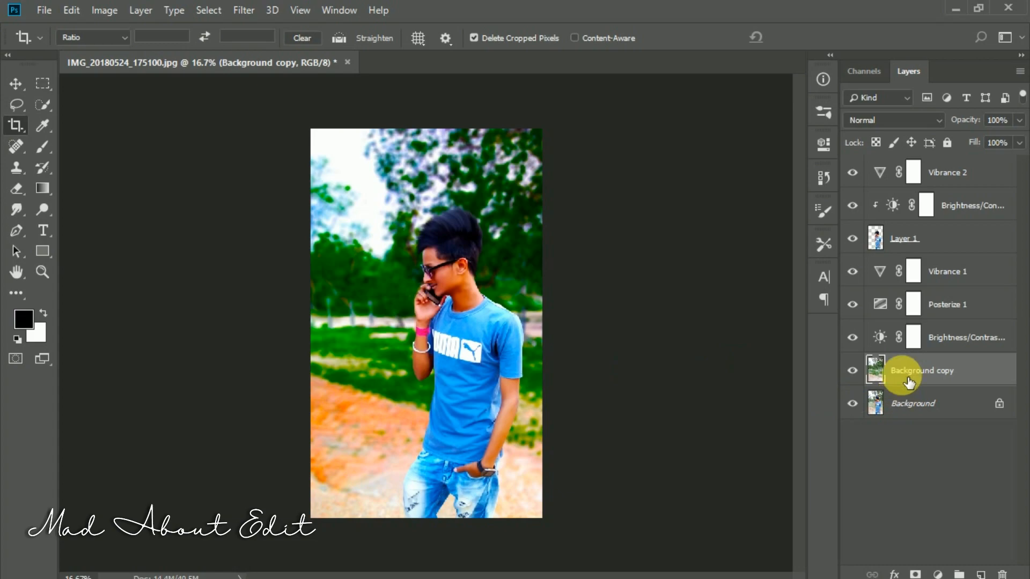
Step: Set the Vibrance 1 adjustment to saturation +32 and vibrance about +15
{"action": "double_click", "coordinate": [878, 272]}
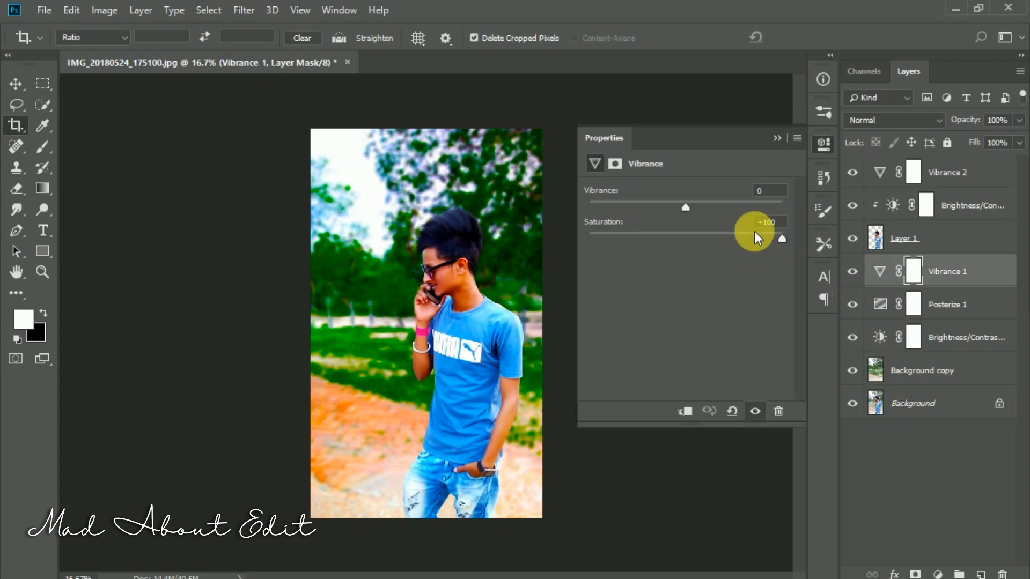
{"action": "left_click_drag", "start_coordinate": [722, 239], "coordinate": [716, 239]}
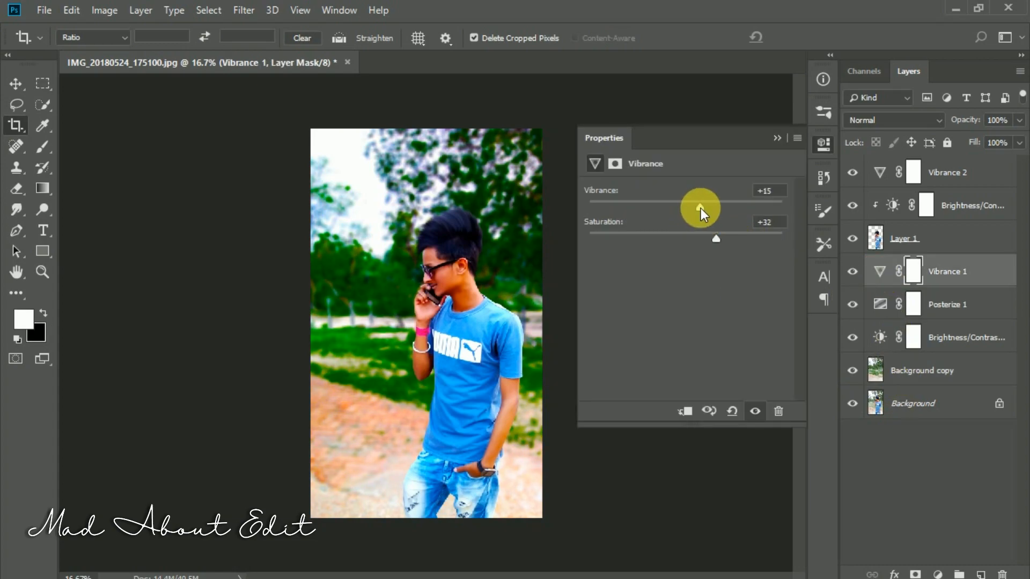
{"action": "left_click", "coordinate": [777, 138]}
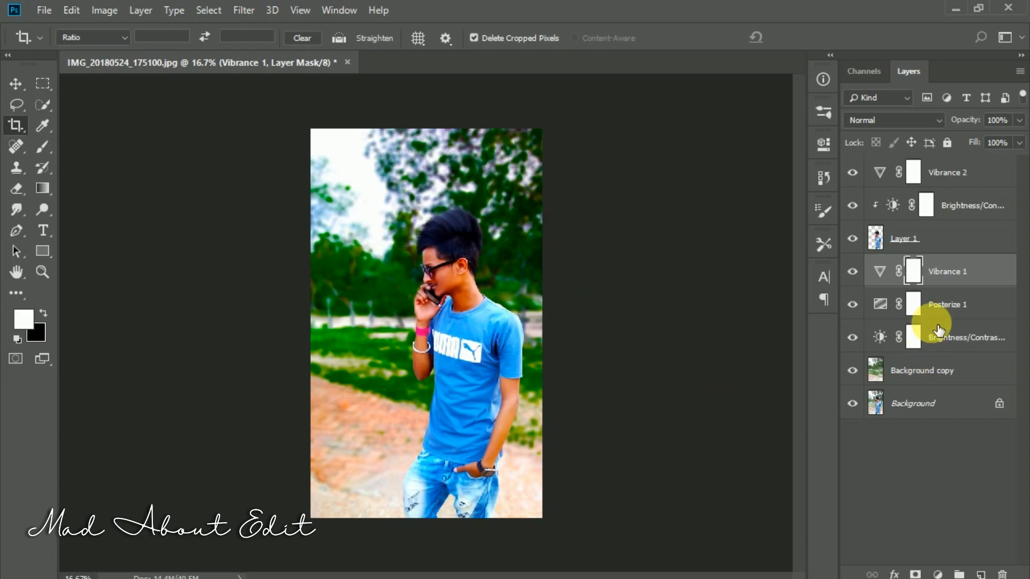
Step: Move the cut-out man on Layer 1 slightly to the right
{"action": "left_click", "coordinate": [909, 235]}
{"action": "left_click", "coordinate": [16, 84]}
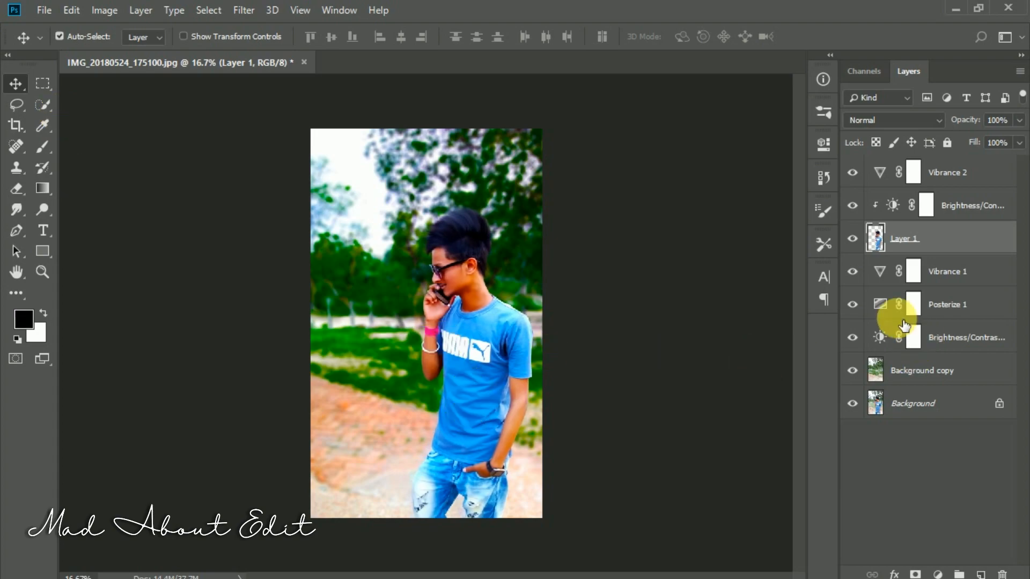
Step: Lower the brightness of the Brightness/Contrast adjustment directly above Background copy
{"action": "double_click", "coordinate": [896, 339]}
{"action": "mouse_move", "coordinate": [663, 231]}
{"action": "left_mouse_down"}
{"action": "mouse_move", "coordinate": [648, 234]}
{"action": "mouse_move", "coordinate": [656, 232]}
{"action": "left_mouse_up"}
{"action": "left_click", "coordinate": [777, 137]}
Step: Try a Camera Raw filter on Background copy with lower highlights and blacks, stronger contrast and more clarity
{"action": "left_click", "coordinate": [892, 360]}
{"action": "left_click", "coordinate": [243, 10]}
{"action": "left_click", "coordinate": [290, 104]}
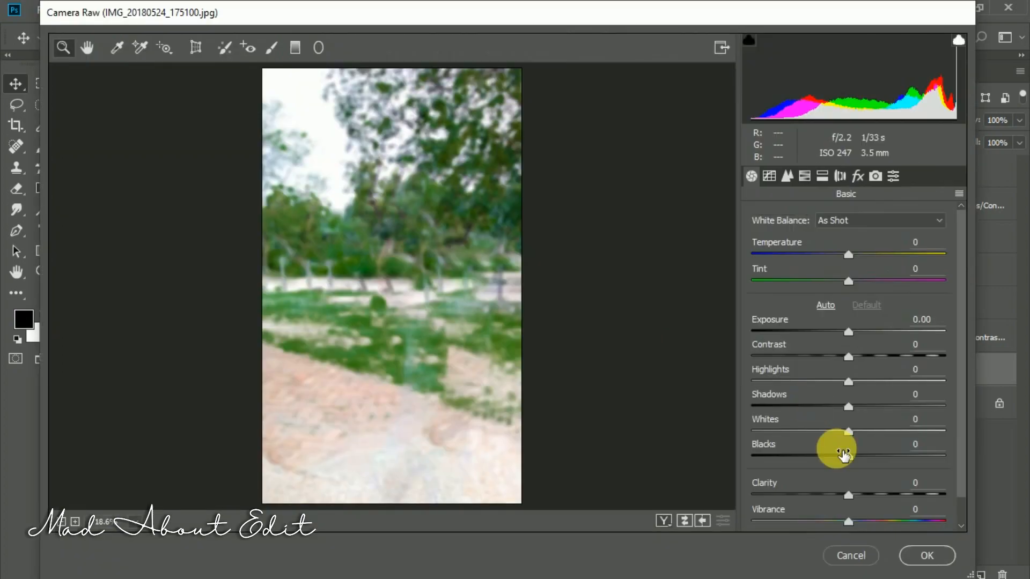
{"action": "left_click_drag", "start_coordinate": [847, 382], "coordinate": [760, 383]}
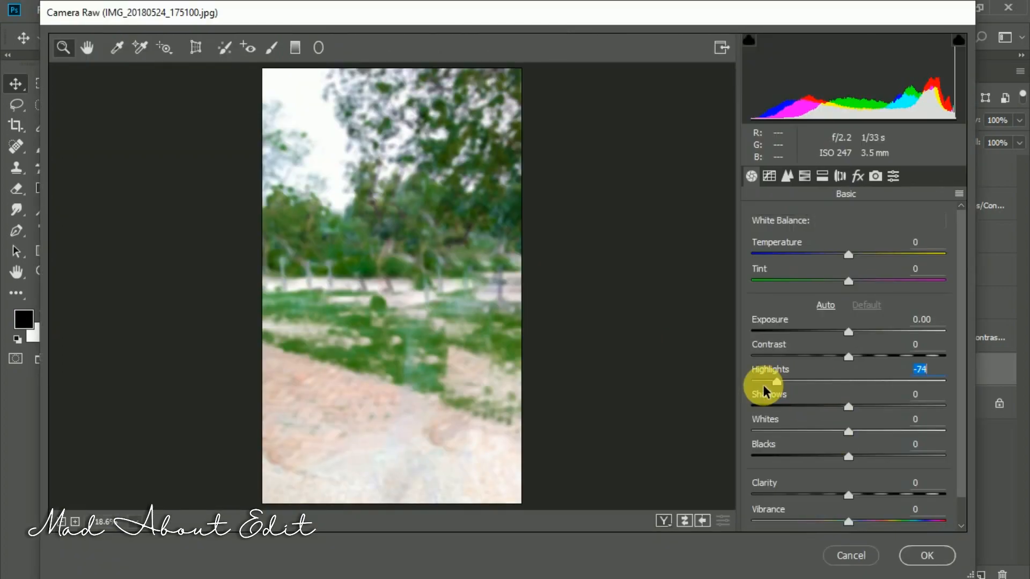
{"action": "left_click_drag", "start_coordinate": [846, 333], "coordinate": [926, 356]}
{"action": "left_click_drag", "start_coordinate": [847, 457], "coordinate": [813, 458]}
{"action": "left_click_drag", "start_coordinate": [850, 494], "coordinate": [906, 494]}
{"action": "left_click", "coordinate": [924, 555]}
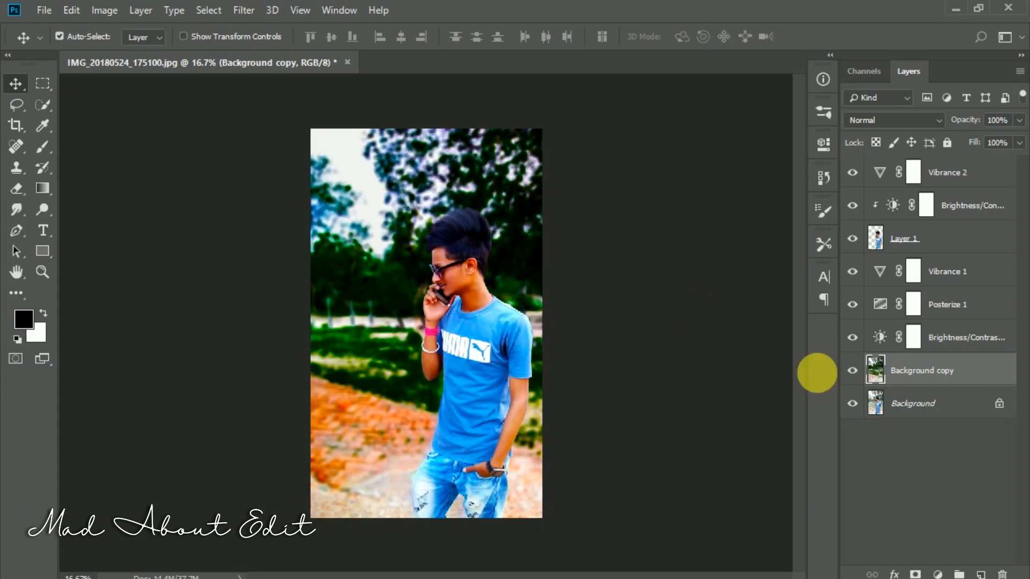
Step: Try raising the brightness and reducing the contrast of the Brightness/Contrast 1 adjustment over the background
{"action": "double_click", "coordinate": [880, 337]}
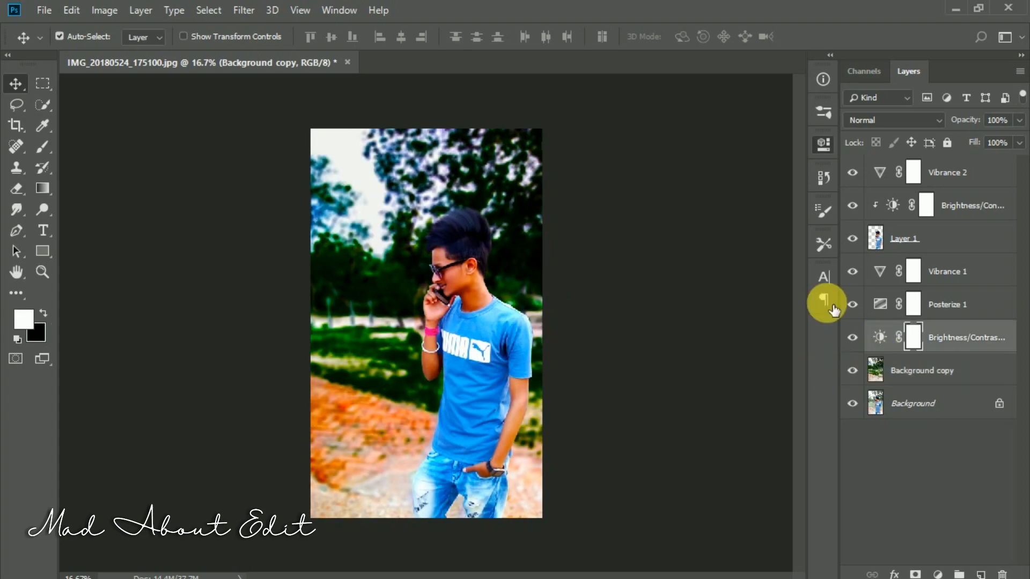
{"action": "left_click_drag", "start_coordinate": [656, 229], "coordinate": [694, 231]}
{"action": "left_click_drag", "start_coordinate": [732, 259], "coordinate": [687, 233]}
{"action": "left_click", "coordinate": [777, 138]}
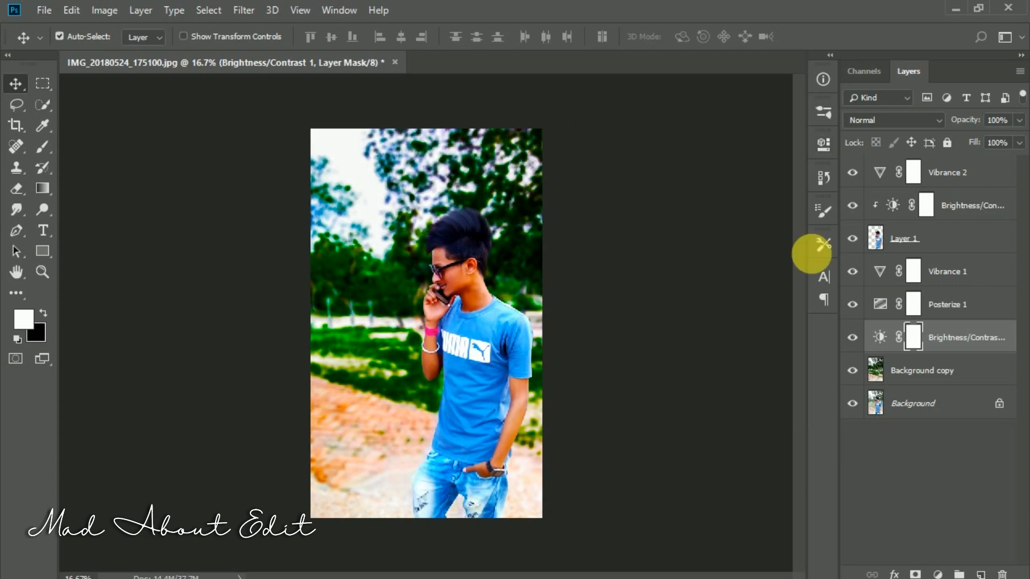
Step: Undo the last Brightness/Contrast 1 changes and the second Camera Raw filter on Background copy
{"action": "key", "text": "ctrl+alt+z"}
{"action": "key", "text": "ctrl+alt+z"}
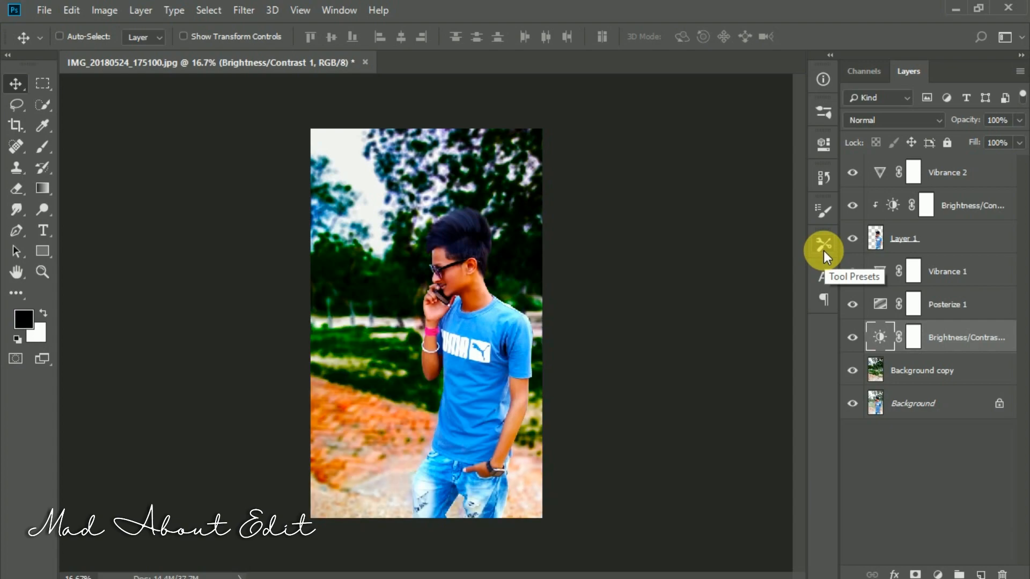
{"action": "key", "text": "ctrl+alt+z"}
Step: Merge Background copy with its Brightness/Contrast, Posterize and Vibrance 1 adjustments into a single layer
{"action": "right_click", "coordinate": [942, 335]}
{"action": "left_click", "coordinate": [803, 447]}
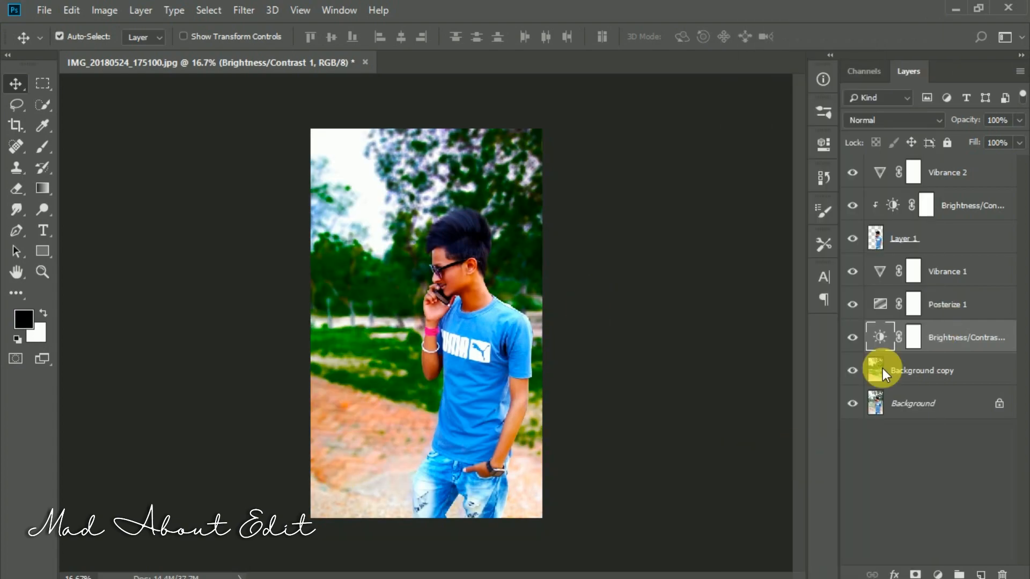
{"action": "left_click", "coordinate": [945, 272], "text": "shift"}
{"action": "key", "text": "ctrl+e"}
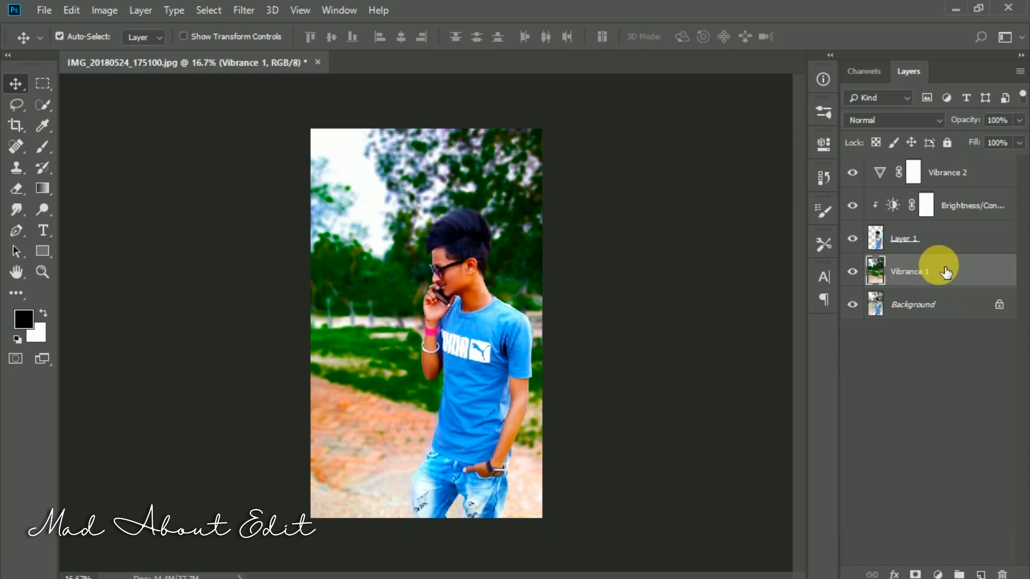
Step: Open the merged background layer in the Camera Raw filter and set highlights to -100, shadows to -9 and clarity to -8
{"action": "left_click", "coordinate": [244, 10]}
{"action": "left_click", "coordinate": [262, 108]}
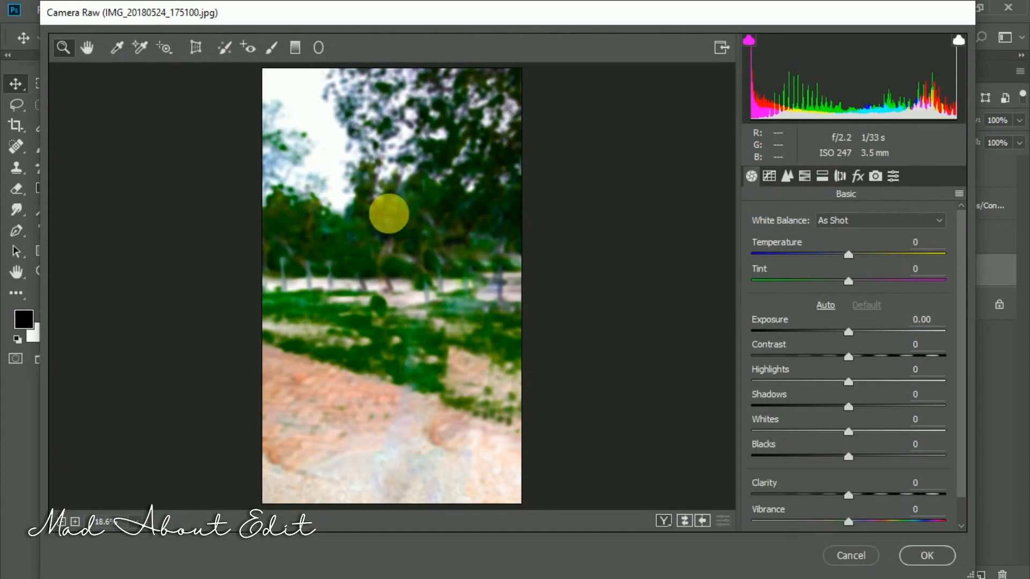
{"action": "left_click", "coordinate": [822, 407]}
{"action": "left_click", "coordinate": [839, 407]}
{"action": "left_click_drag", "start_coordinate": [838, 382], "coordinate": [658, 377]}
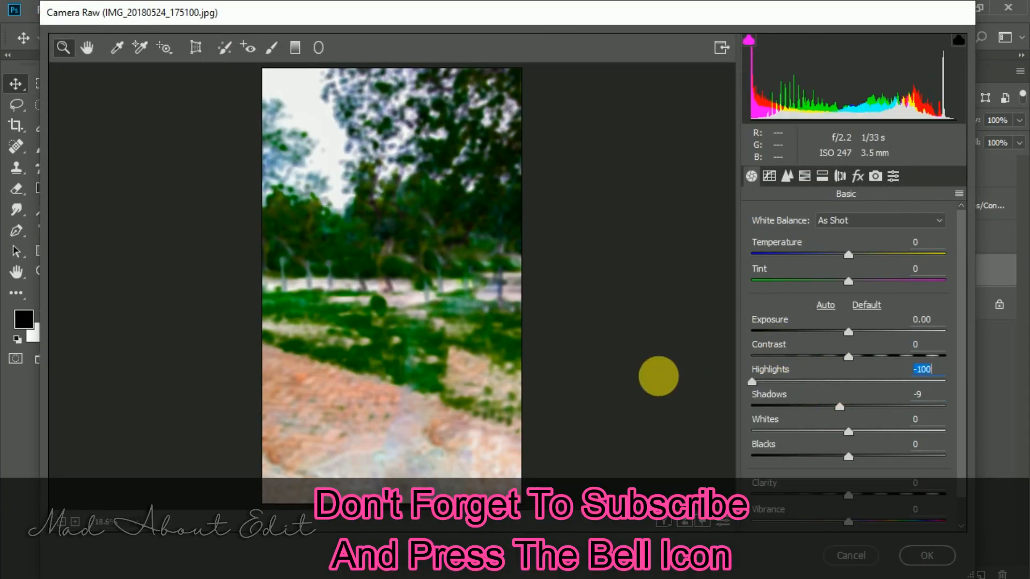
{"action": "left_click_drag", "start_coordinate": [848, 494], "coordinate": [838, 495]}
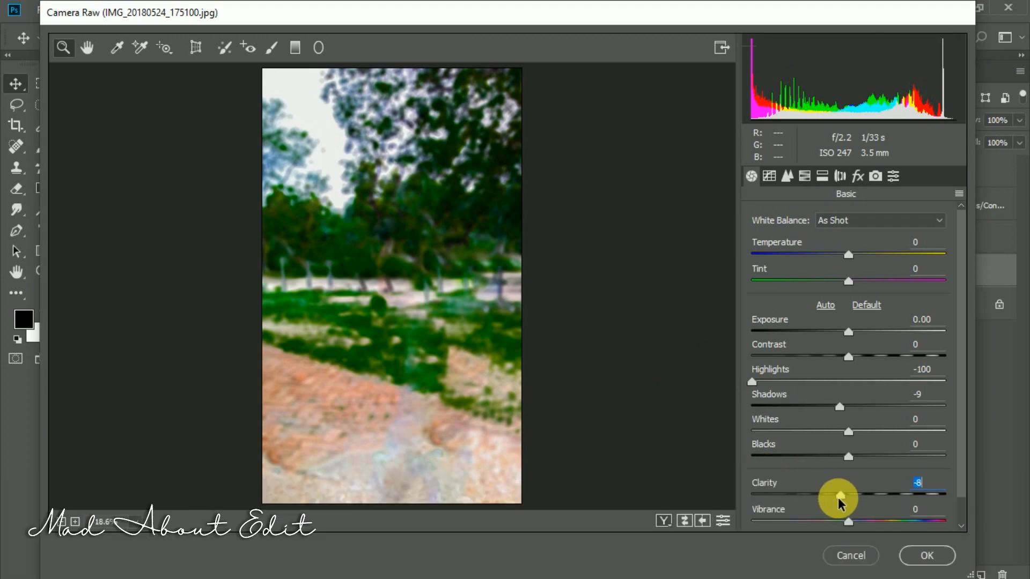
Step: Lower the greens' luminance to about -39, add a dark vignette and apply the Camera Raw filter
{"action": "left_click", "coordinate": [804, 176]}
{"action": "left_click_drag", "start_coordinate": [784, 381], "coordinate": [815, 382]}
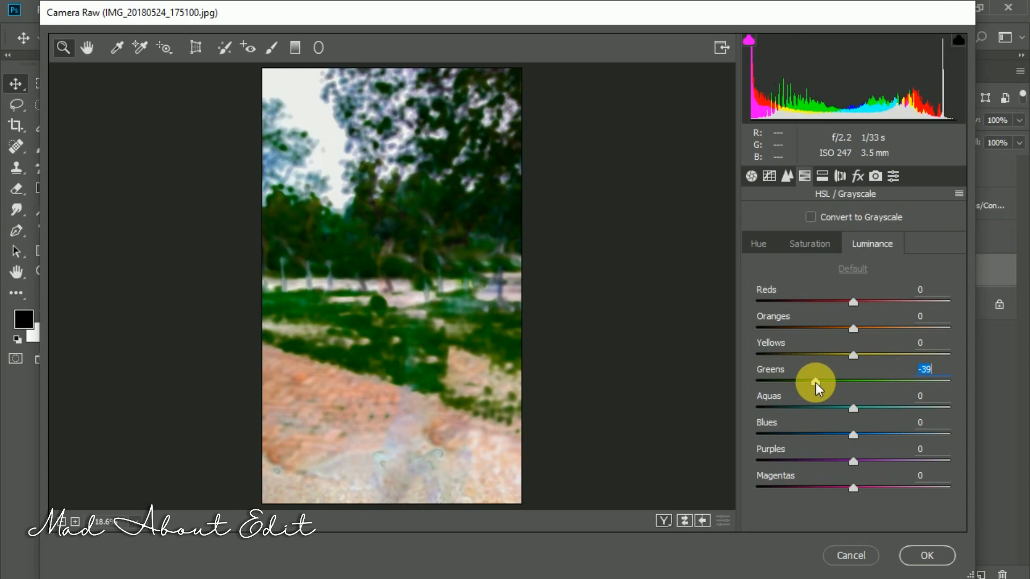
{"action": "left_click", "coordinate": [810, 244]}
{"action": "left_click", "coordinate": [858, 176]}
{"action": "left_click_drag", "start_coordinate": [849, 442], "coordinate": [787, 442]}
{"action": "left_click", "coordinate": [906, 553]}
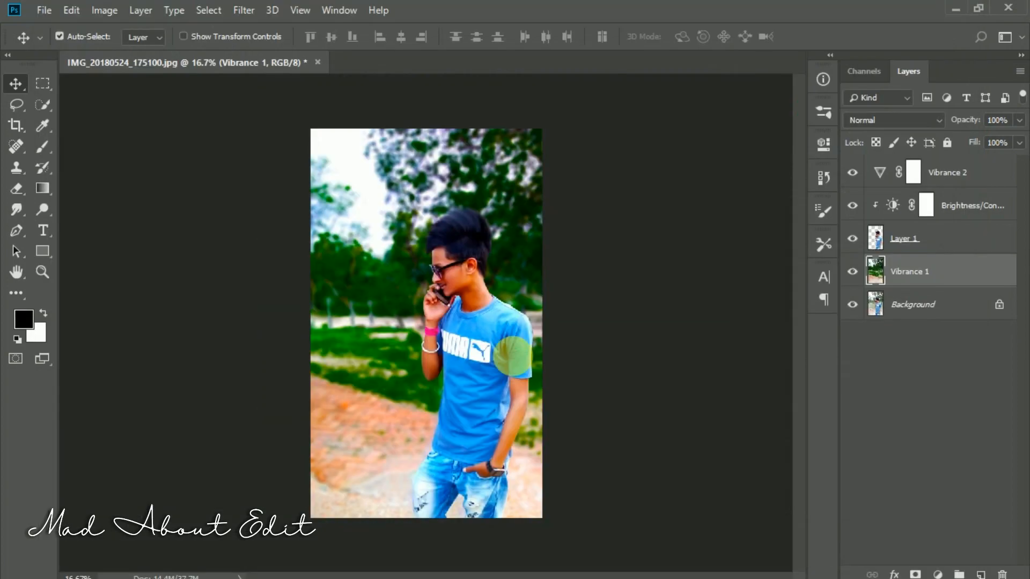
Step: Scale the man on Layer 1 down to about 94.5% and nudge him slightly down and to the right
{"action": "left_click", "coordinate": [907, 241]}
{"action": "key", "text": "ctrl+t"}
{"action": "left_click_drag", "start_coordinate": [535, 207], "coordinate": [508, 260]}
{"action": "key", "text": "Down"}
{"action": "key", "text": "Right"}
{"action": "key", "text": "Right"}
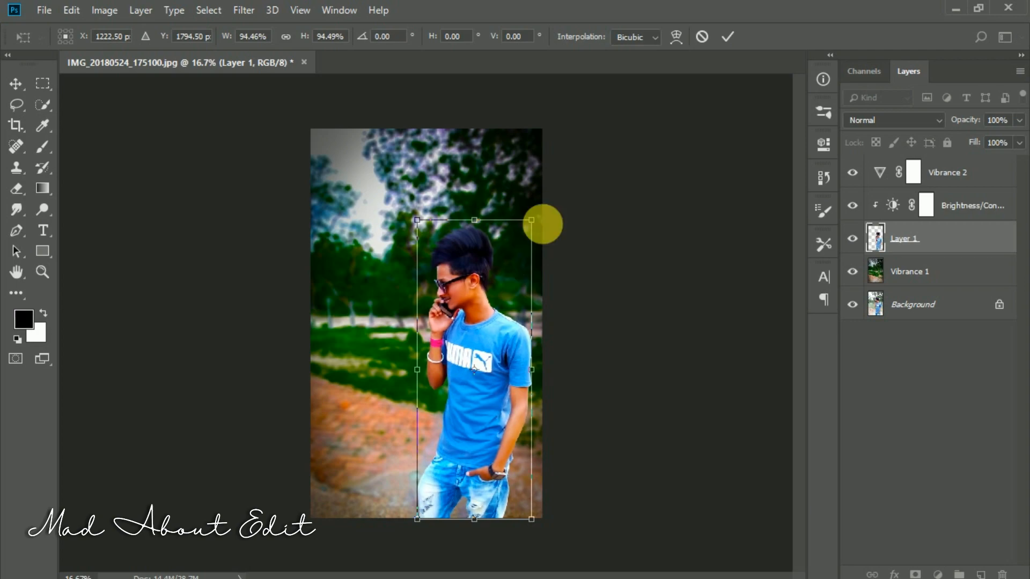
{"action": "left_click", "coordinate": [728, 41]}
Step: Add a Selective Color adjustment clipped to Layer 1 and lower the ink components of its Reds
{"action": "left_click", "coordinate": [937, 575]}
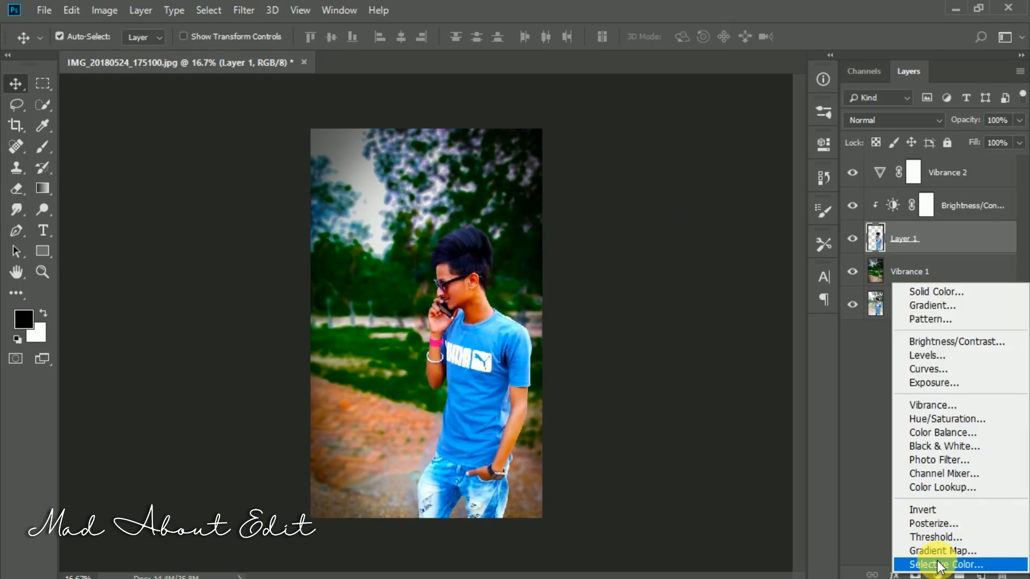
{"action": "left_click", "coordinate": [947, 561]}
{"action": "left_click_drag", "start_coordinate": [686, 244], "coordinate": [653, 258]}
{"action": "left_click", "coordinate": [654, 302]}
{"action": "left_click", "coordinate": [652, 333]}
Step: Set the Selective Color Yellows to cyan -35, magenta -37, yellow -36 and black -35
{"action": "left_click", "coordinate": [655, 208]}
{"action": "left_click", "coordinate": [657, 240]}
{"action": "left_click", "coordinate": [651, 244]}
{"action": "left_click", "coordinate": [650, 275]}
{"action": "left_click", "coordinate": [650, 306]}
{"action": "left_click", "coordinate": [653, 334]}
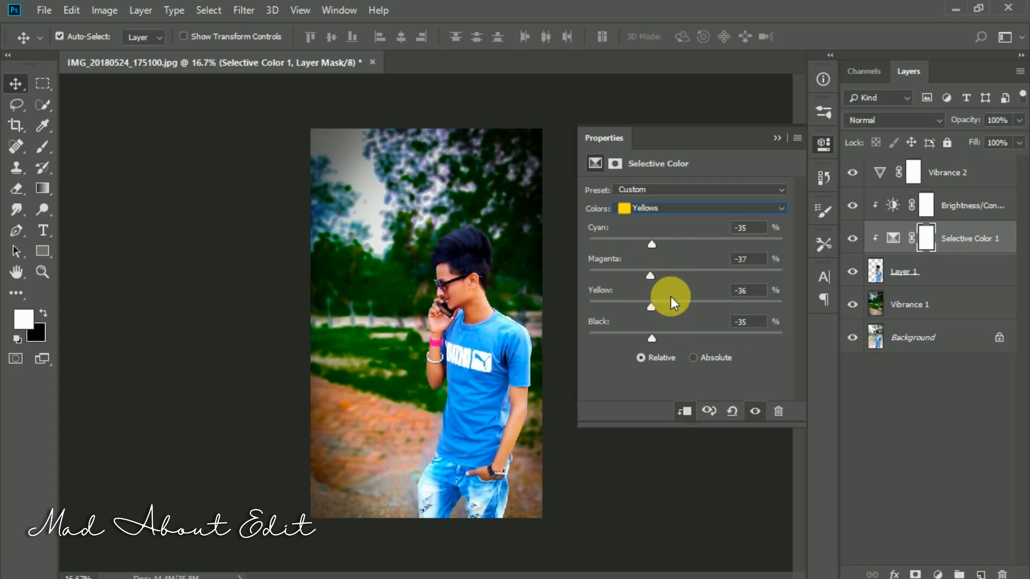
Step: Moderately raise the cyan, magenta, yellow and black components of the Selective Color Cyans
{"action": "left_click", "coordinate": [669, 208]}
{"action": "left_click", "coordinate": [693, 259]}
{"action": "left_click", "coordinate": [704, 244]}
{"action": "left_click", "coordinate": [701, 275]}
{"action": "left_click", "coordinate": [703, 306]}
{"action": "left_click", "coordinate": [699, 337]}
Step: Set the Selective Color Blues to cyan +16 and magenta +16, and raise yellow and black slightly
{"action": "left_click", "coordinate": [686, 208]}
{"action": "left_click", "coordinate": [681, 273]}
{"action": "left_click", "coordinate": [708, 244]}
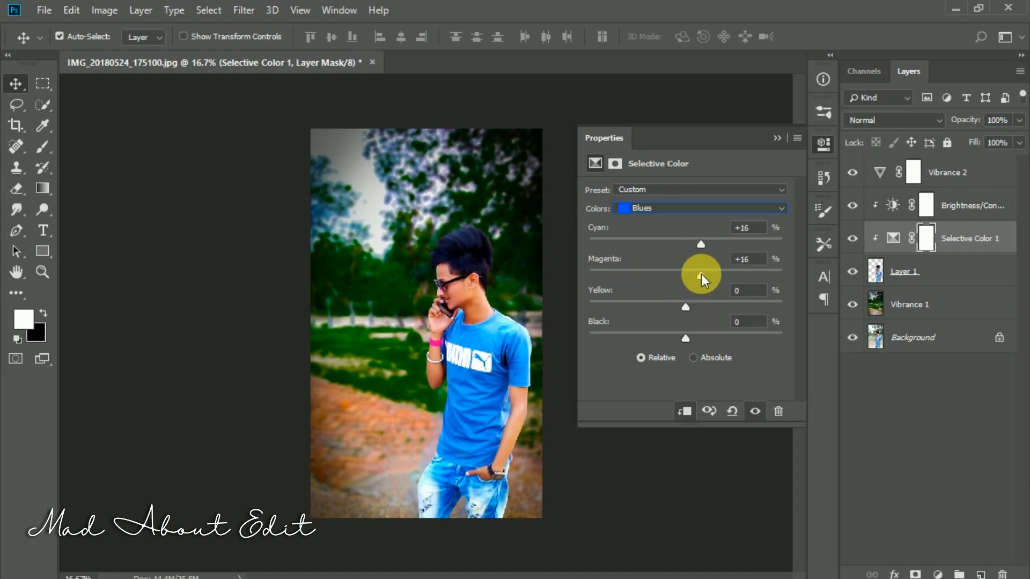
{"action": "left_click", "coordinate": [697, 306]}
{"action": "left_click", "coordinate": [689, 338]}
{"action": "left_click", "coordinate": [777, 138]}
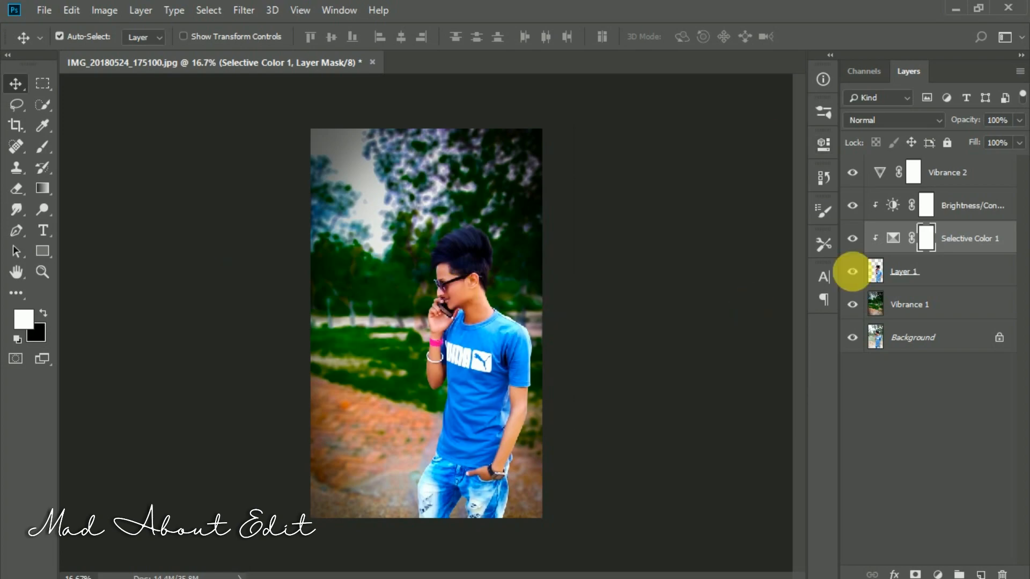
Step: Lower the brightness of the Brightness/Contrast adjustment clipped to Layer 1 to about -39
{"action": "double_click", "coordinate": [892, 206]}
{"action": "left_click_drag", "start_coordinate": [669, 233], "coordinate": [663, 236]}
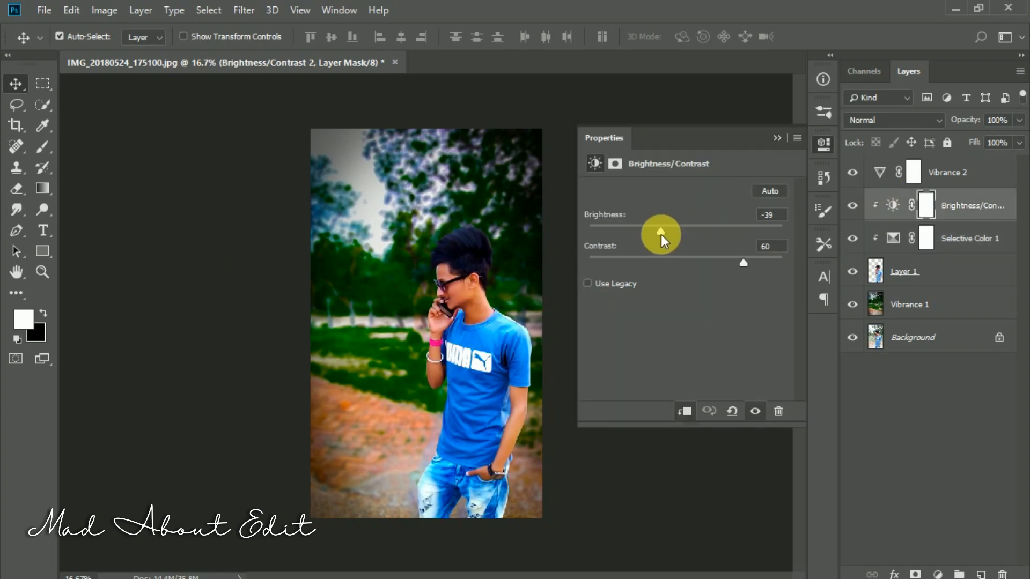
{"action": "left_click", "coordinate": [778, 138]}
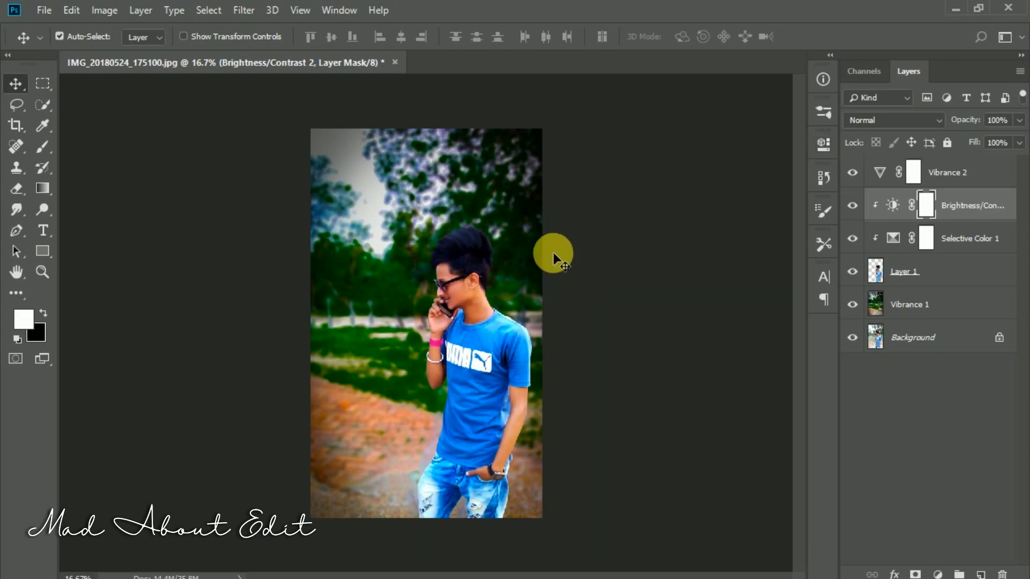